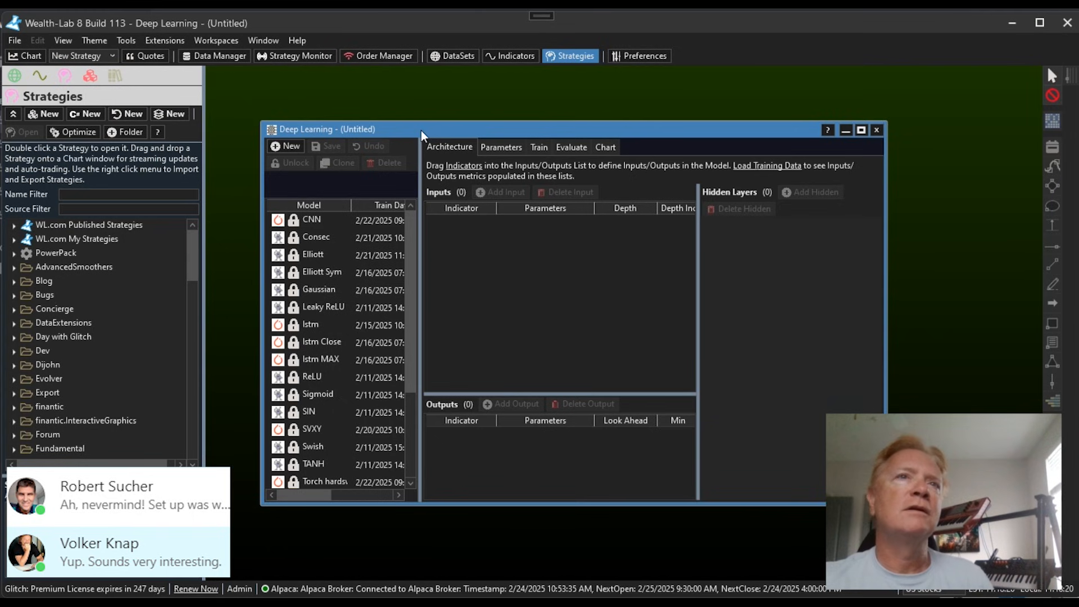
- Enlarge the Deep Learning window and its model list, and create a new model named Day of Week with the Encog learning engine
double_click(420, 131)
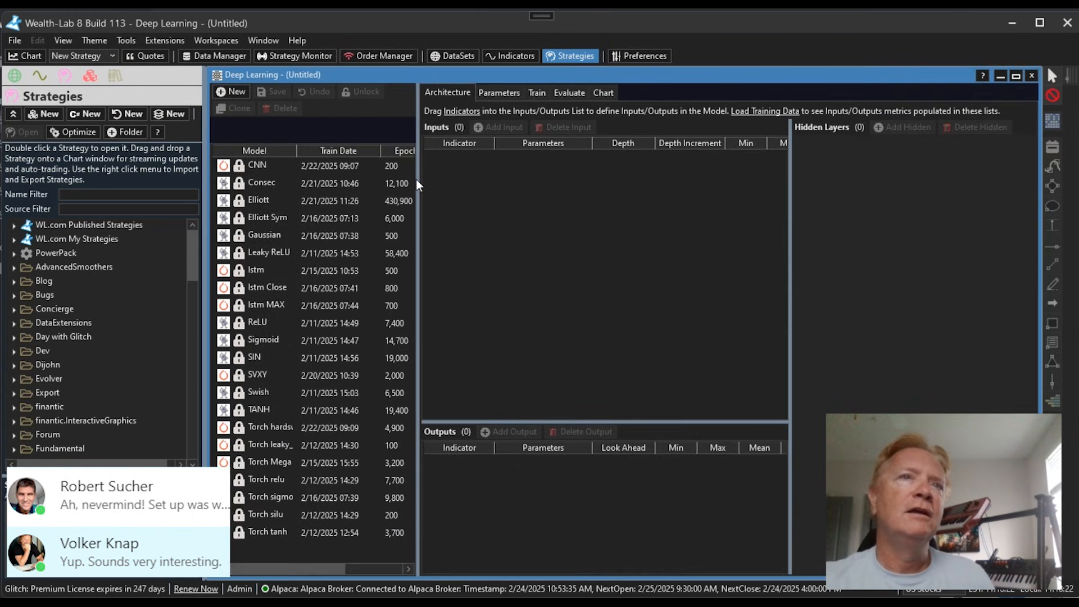
drag(419, 180, 508, 175)
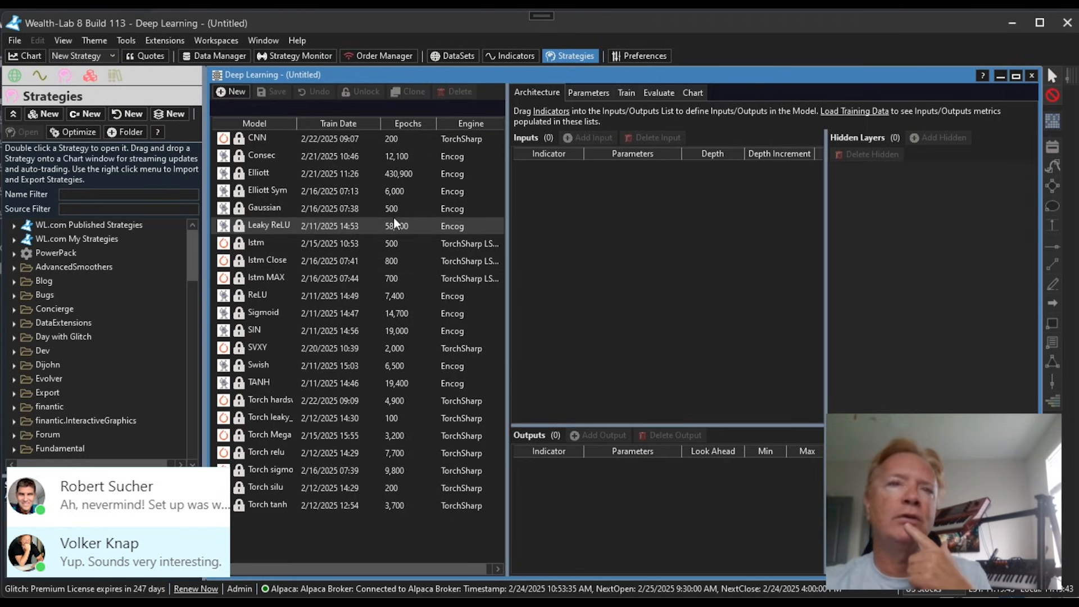
click(234, 89)
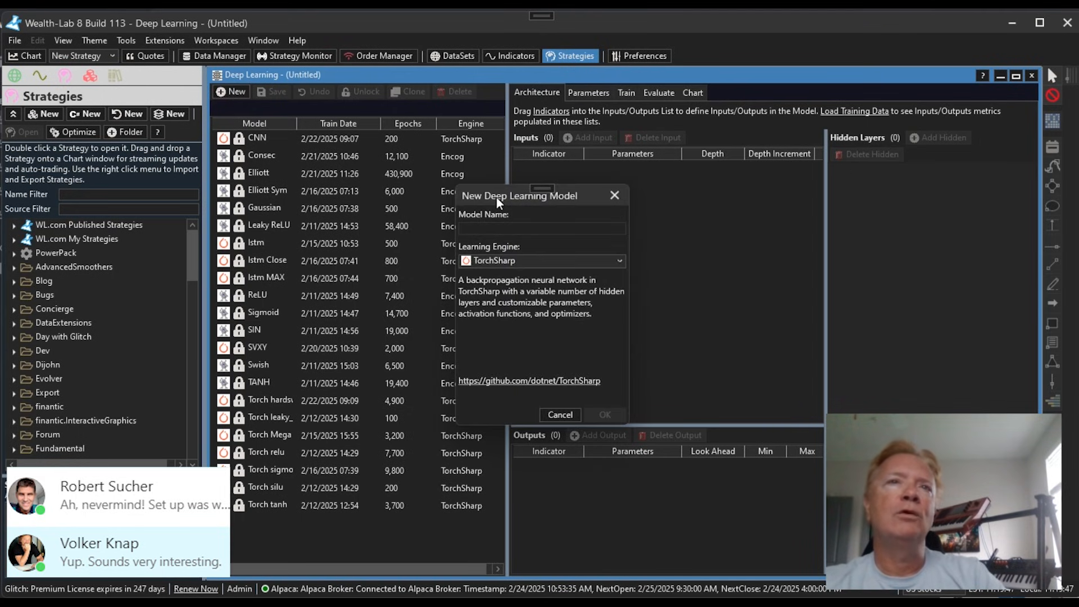
drag(496, 197, 511, 203)
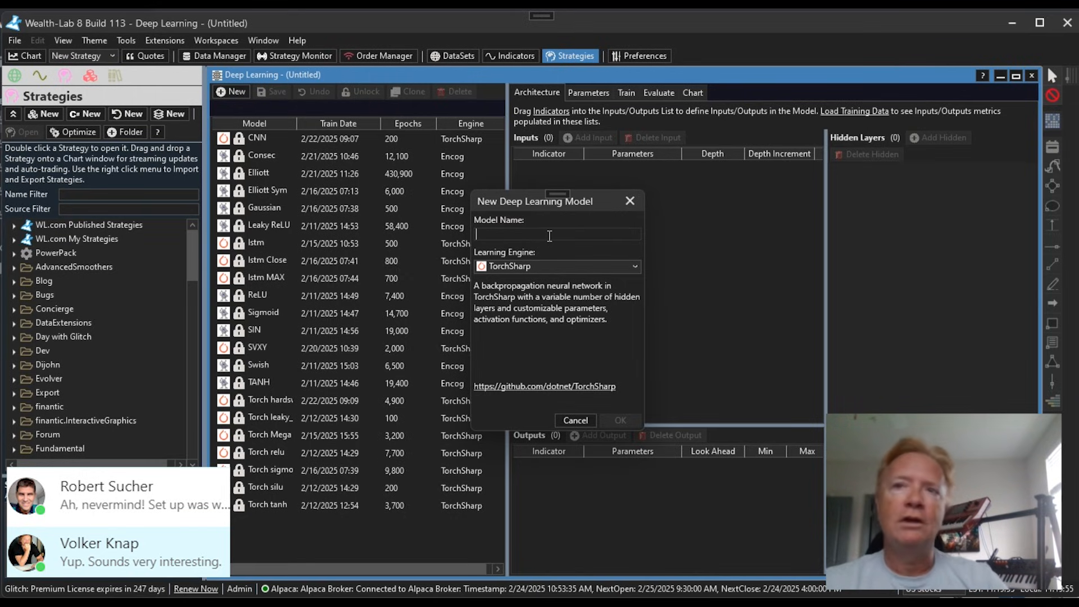
text(Day of Week)
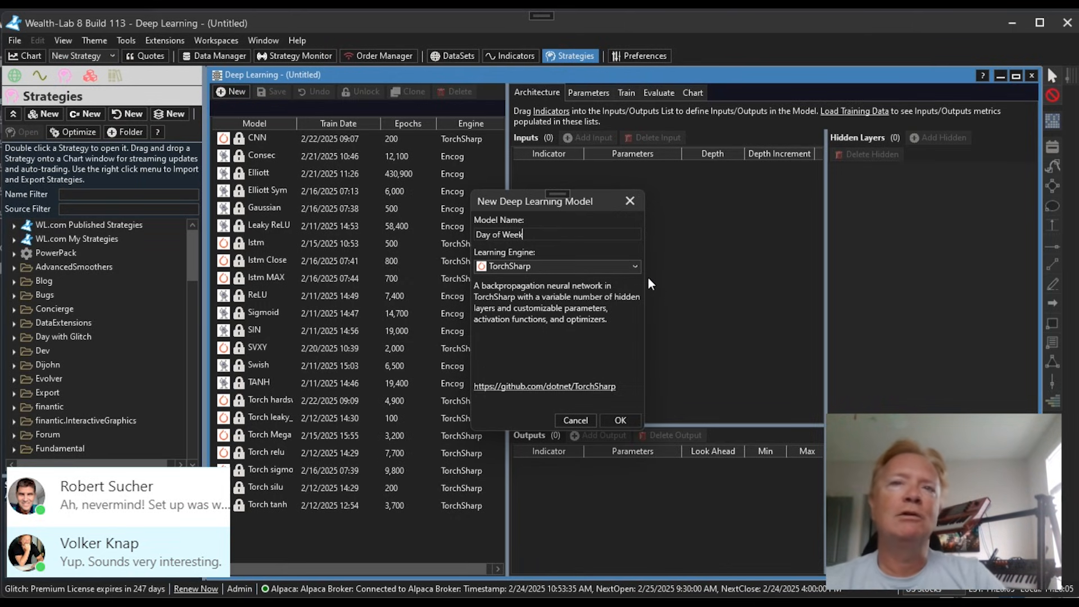
click(605, 262)
click(578, 281)
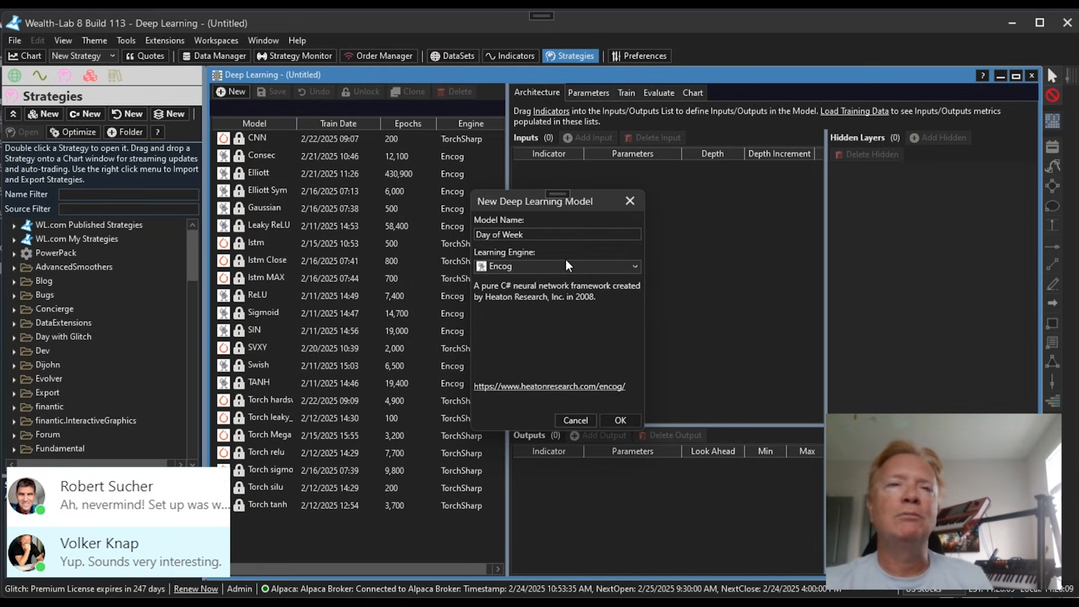
click(541, 266)
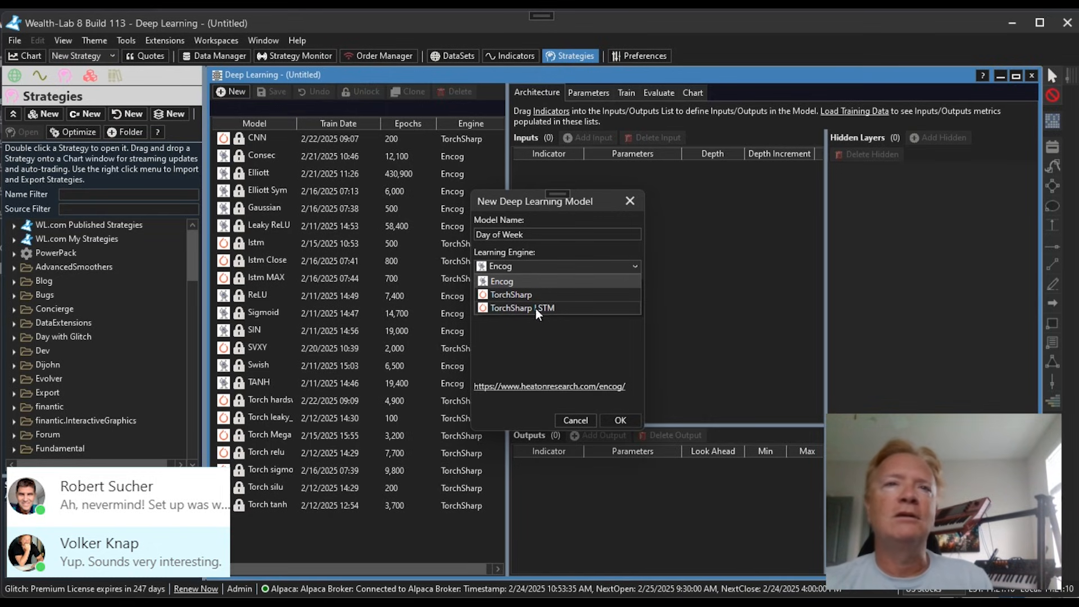
click(535, 281)
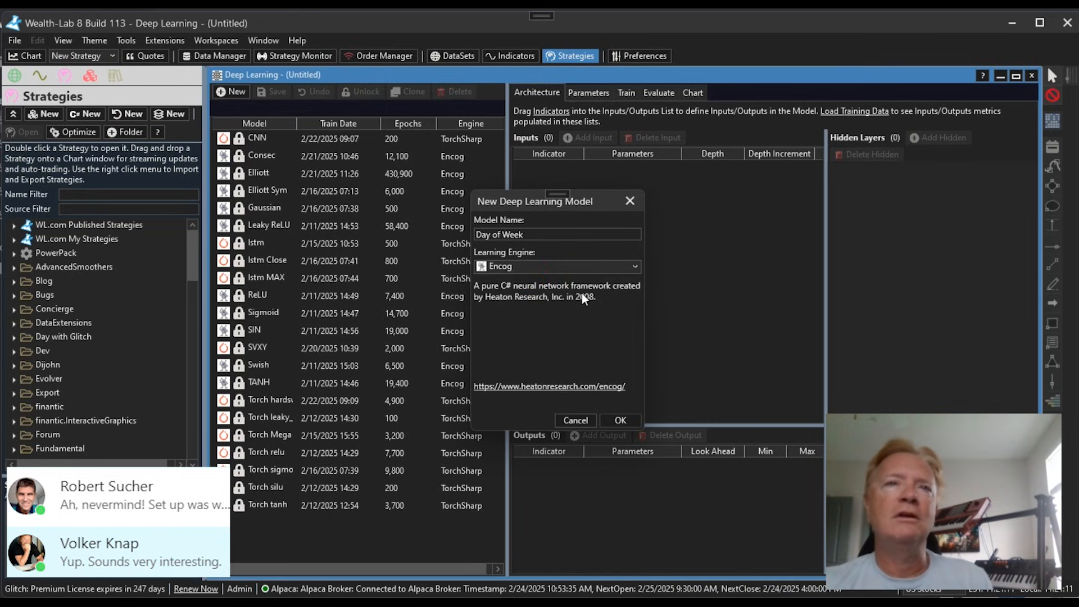
click(623, 421)
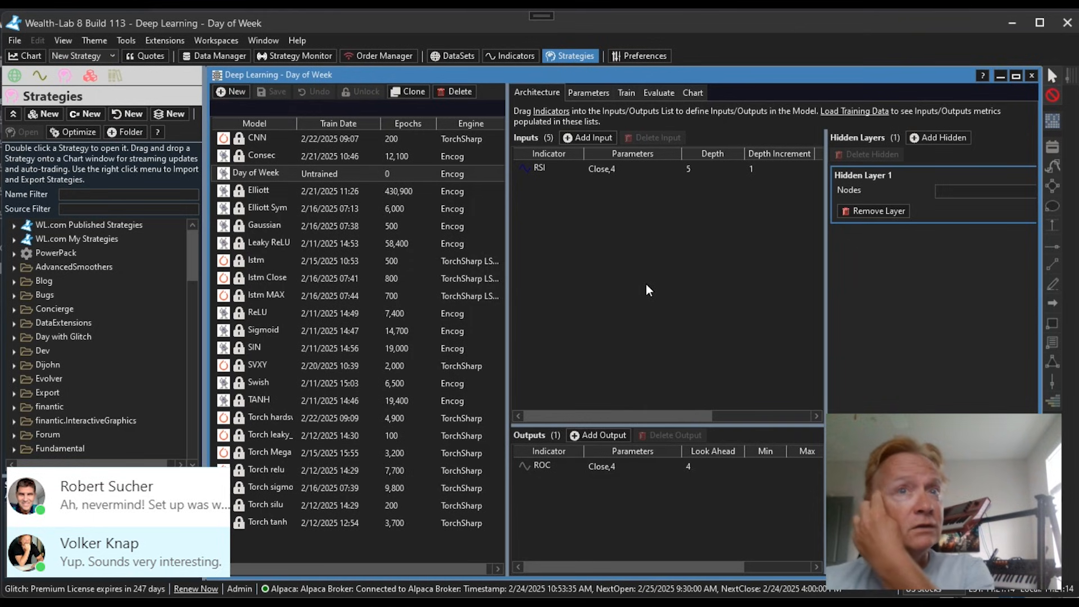
- Add the AccumDist indicator as a model input with depth 1 and depth increment 1, and delete that input again
click(289, 178)
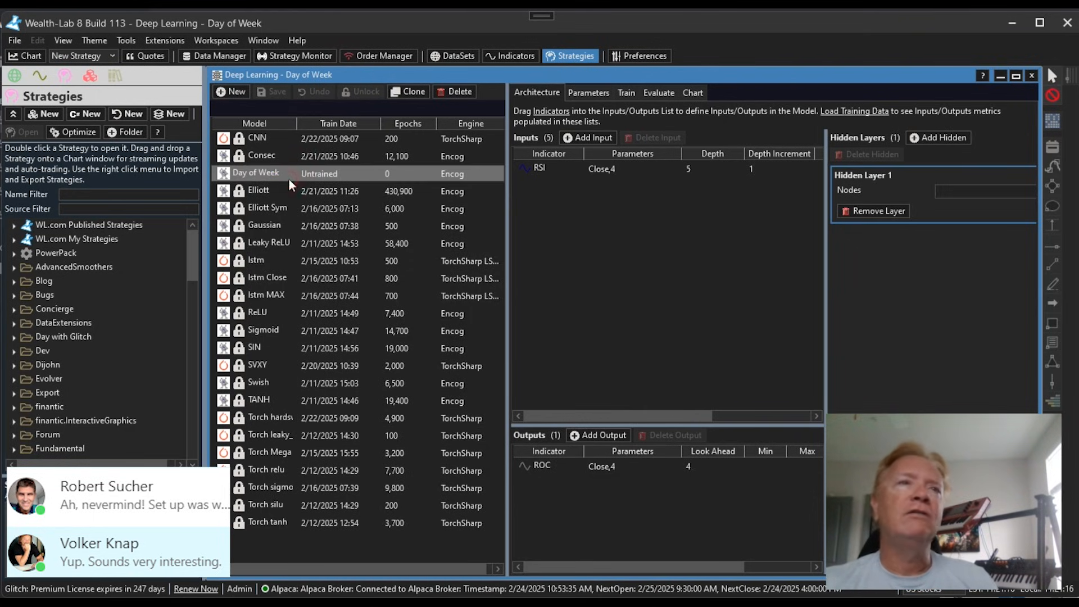
click(584, 166)
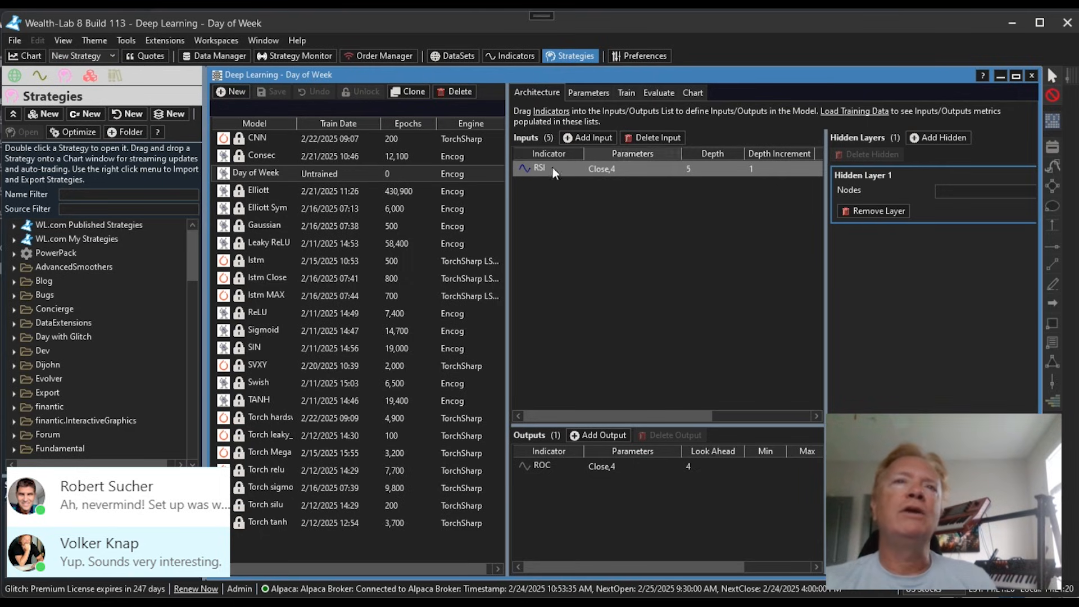
click(554, 112)
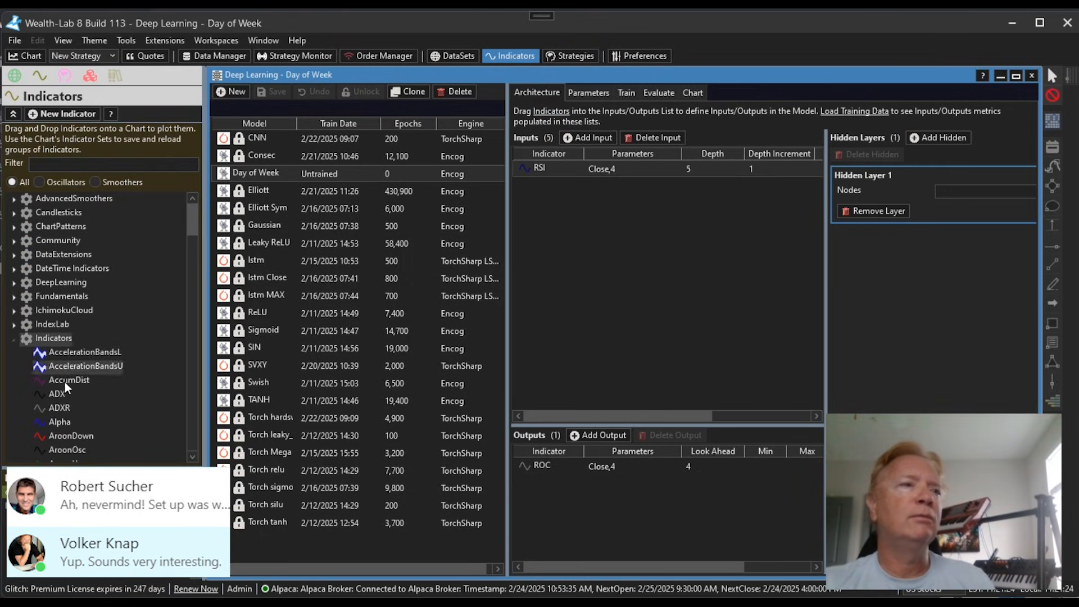
drag(63, 383, 673, 318)
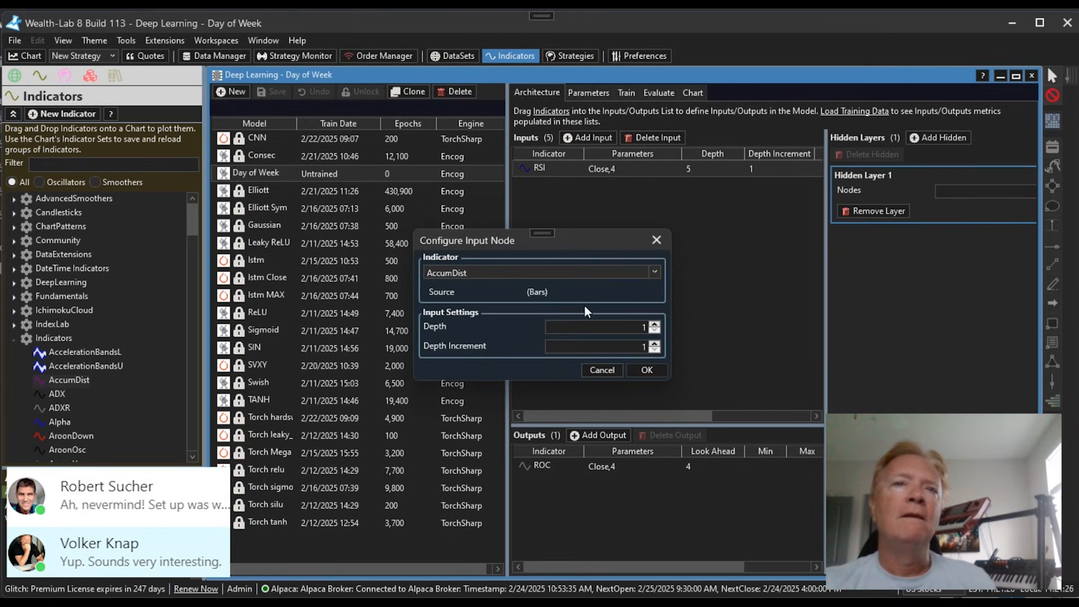
click(647, 369)
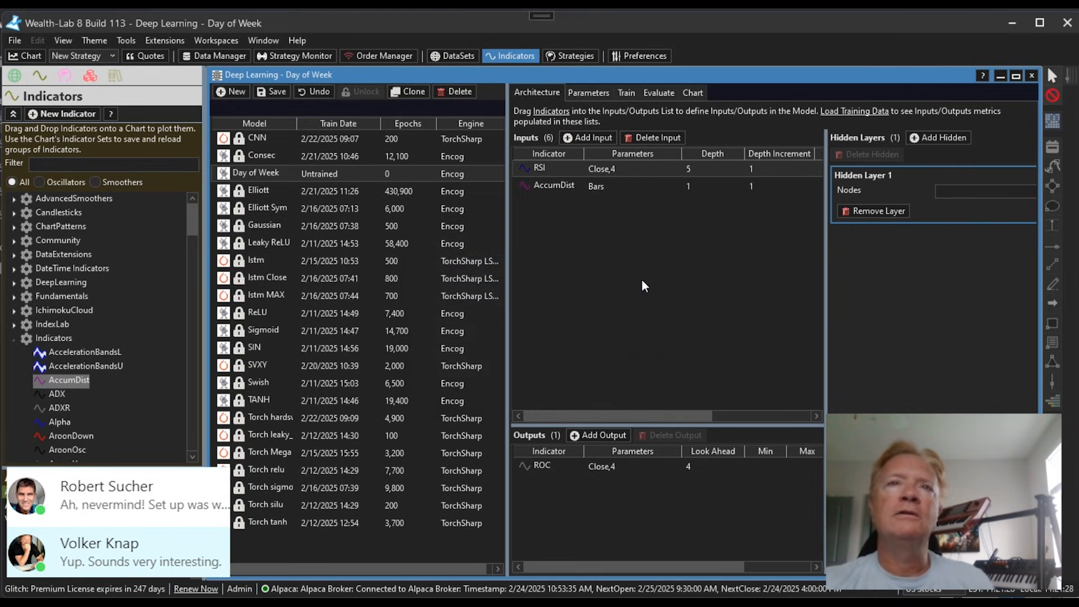
click(596, 186)
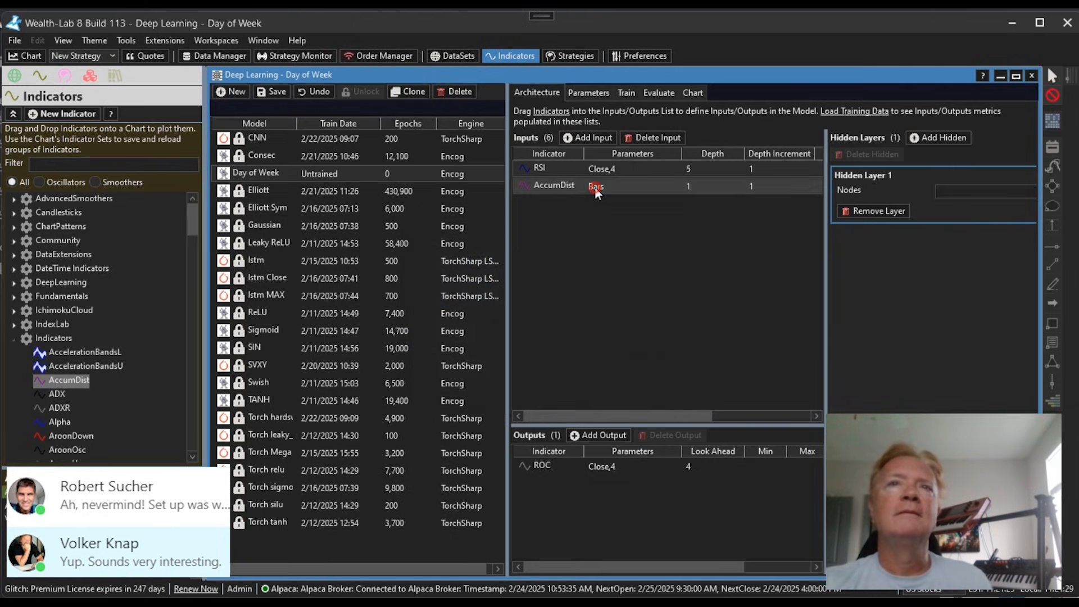
click(647, 139)
- Open the RSI input node's configuration and set its period to 1
double_click(628, 170)
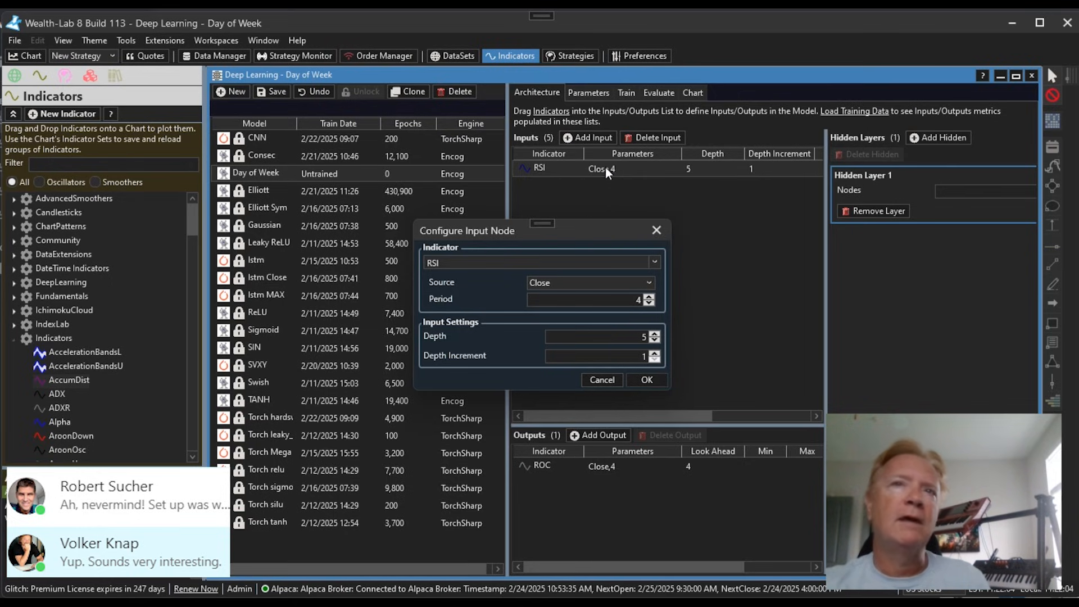
click(651, 302)
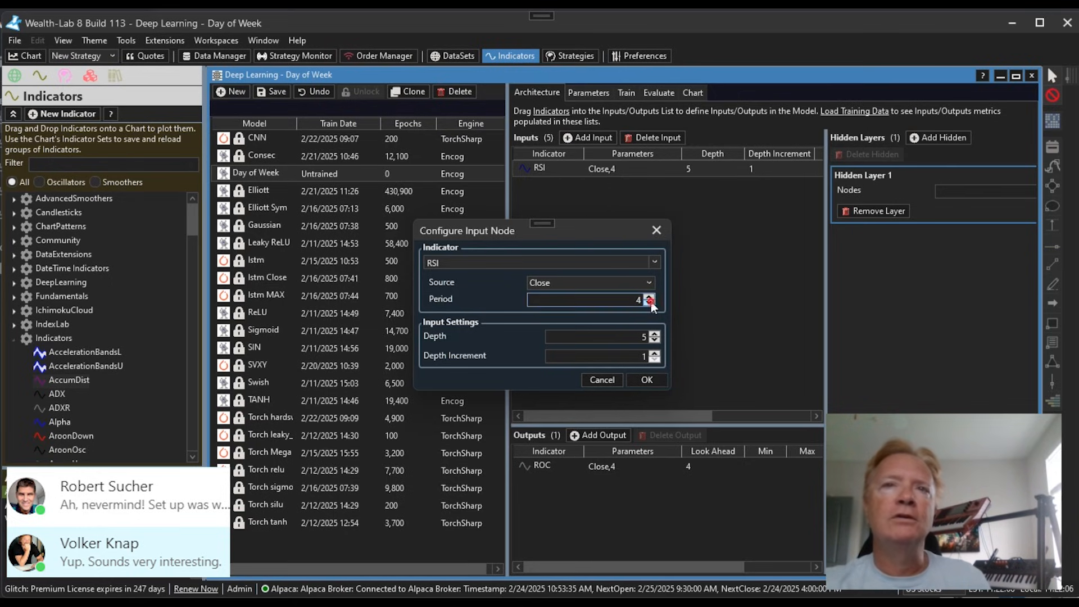
click(650, 302)
click(651, 302)
click(650, 302)
click(650, 296)
click(649, 296)
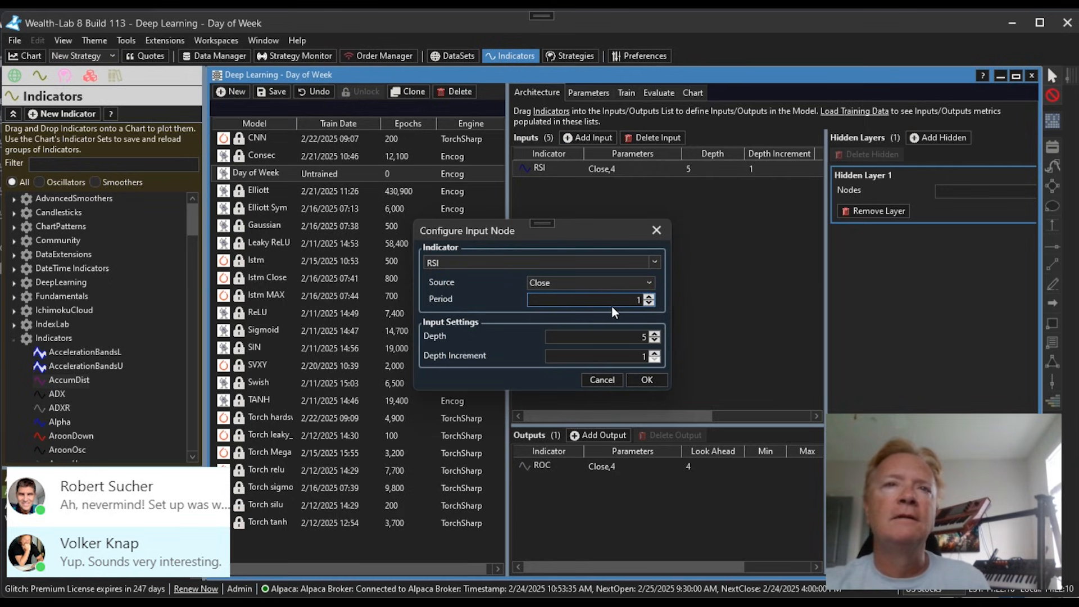
- Change the RSI input node's indicator to DayOfWk with a depth of 1 and apply the configuration
click(593, 263)
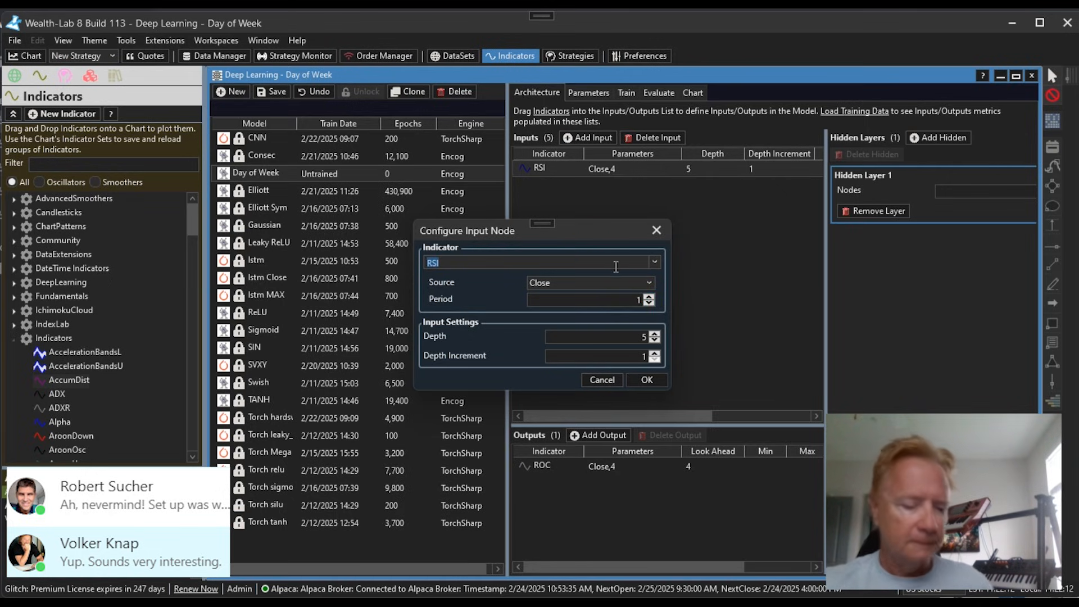
text(Day)
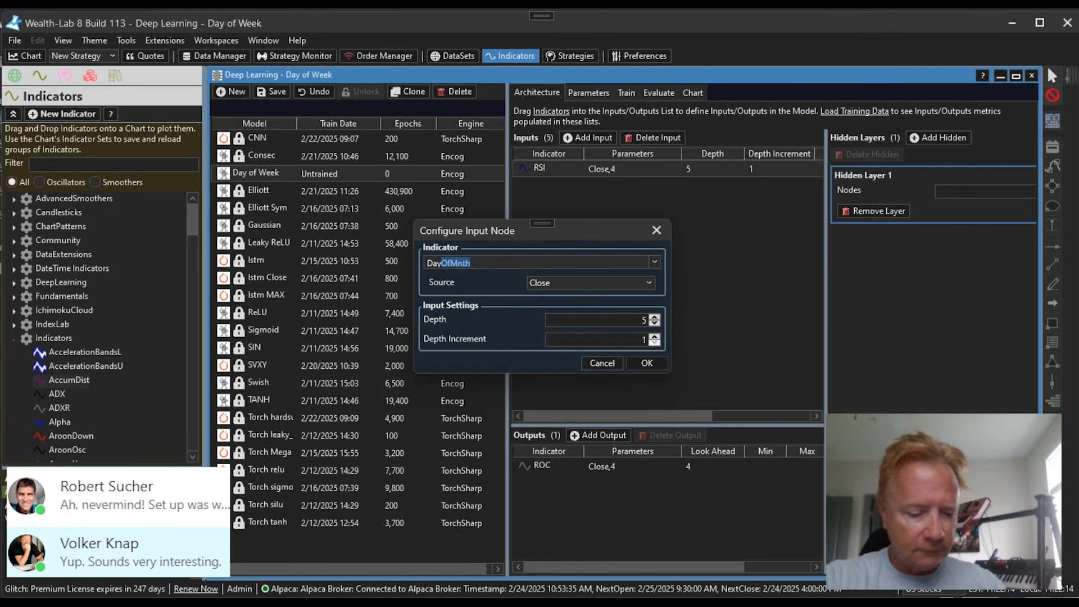
text(OfW)
key(Tab)
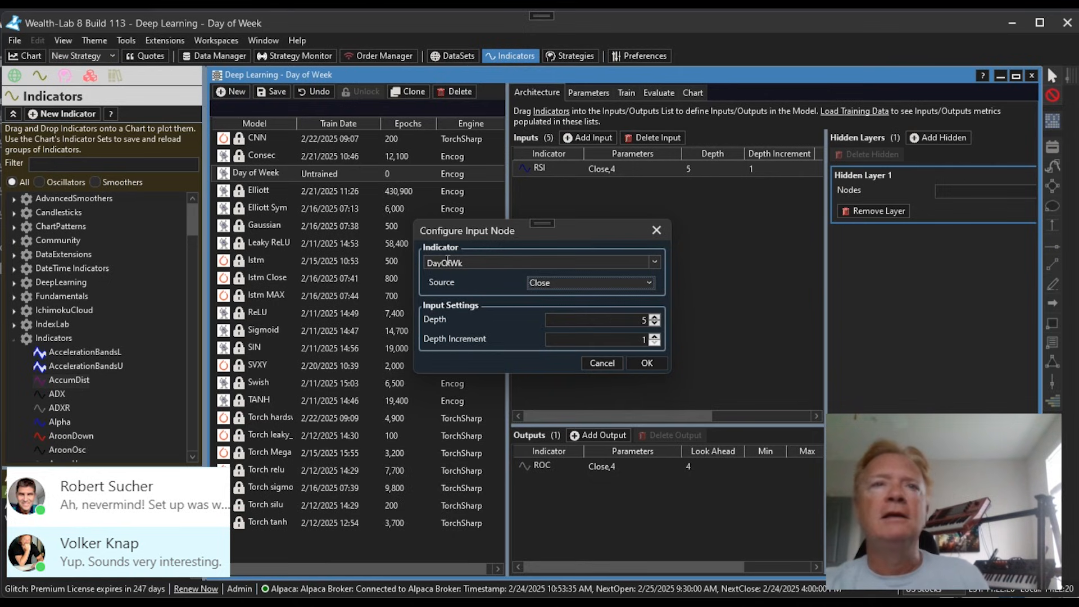
click(656, 325)
click(655, 324)
click(655, 325)
click(656, 324)
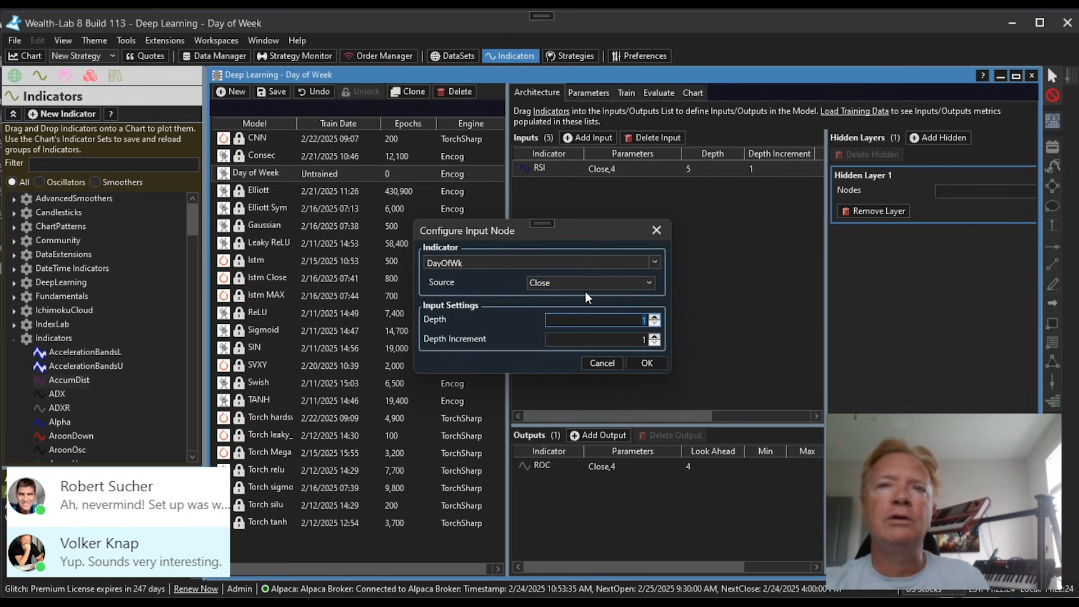
click(647, 364)
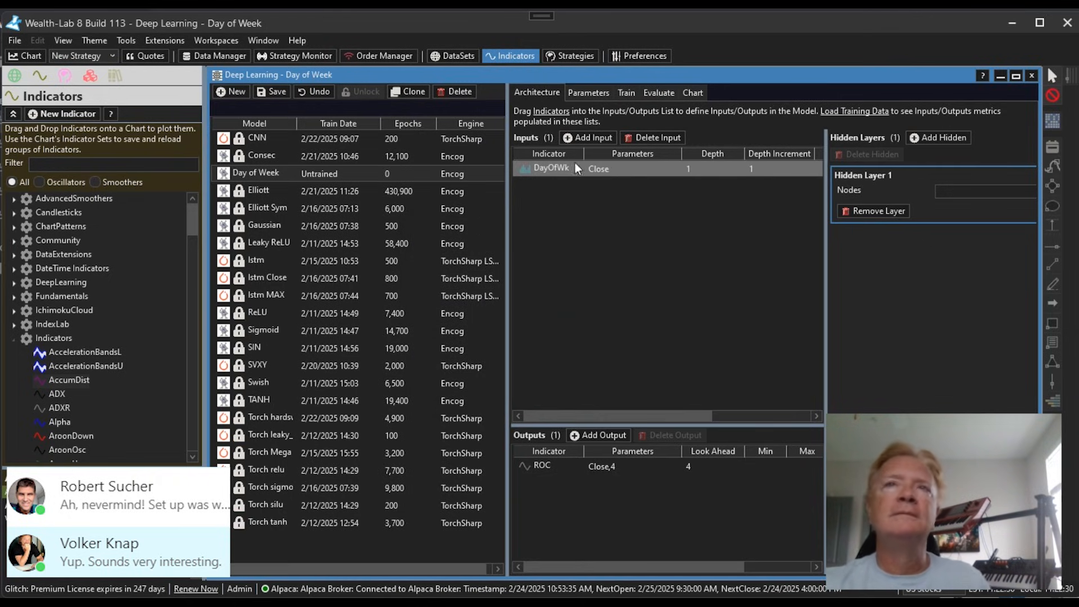
- Load the daily SPY training data, keeping the data range at All Data
click(626, 96)
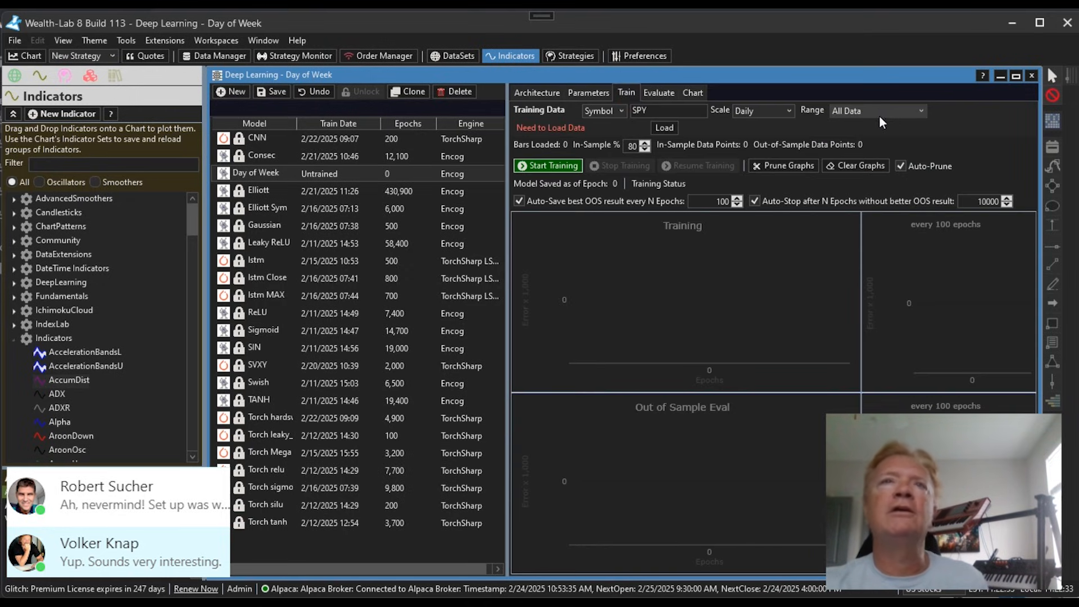
click(670, 129)
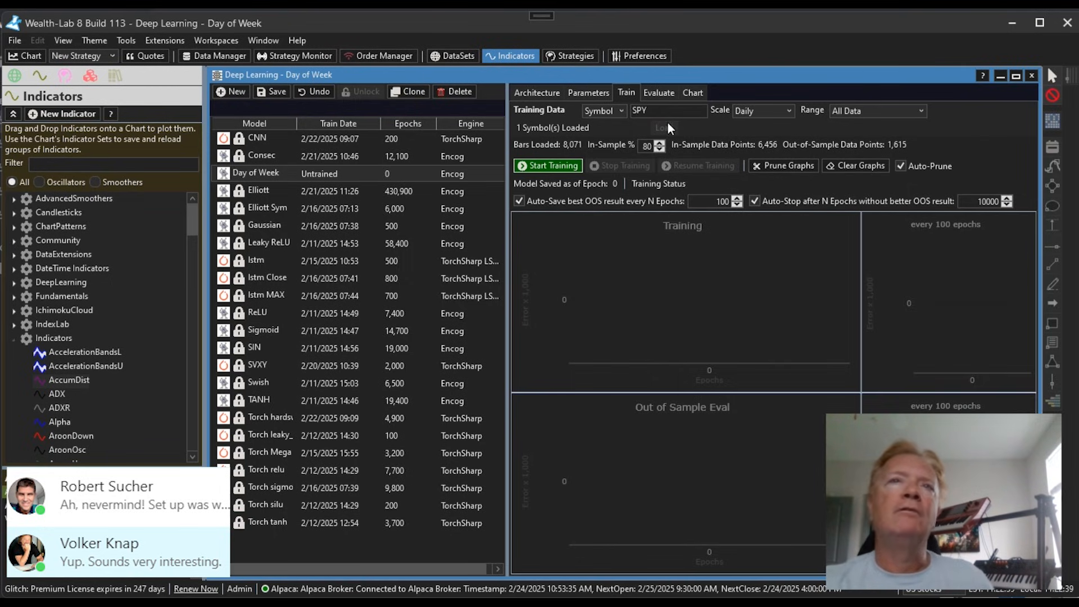
click(860, 112)
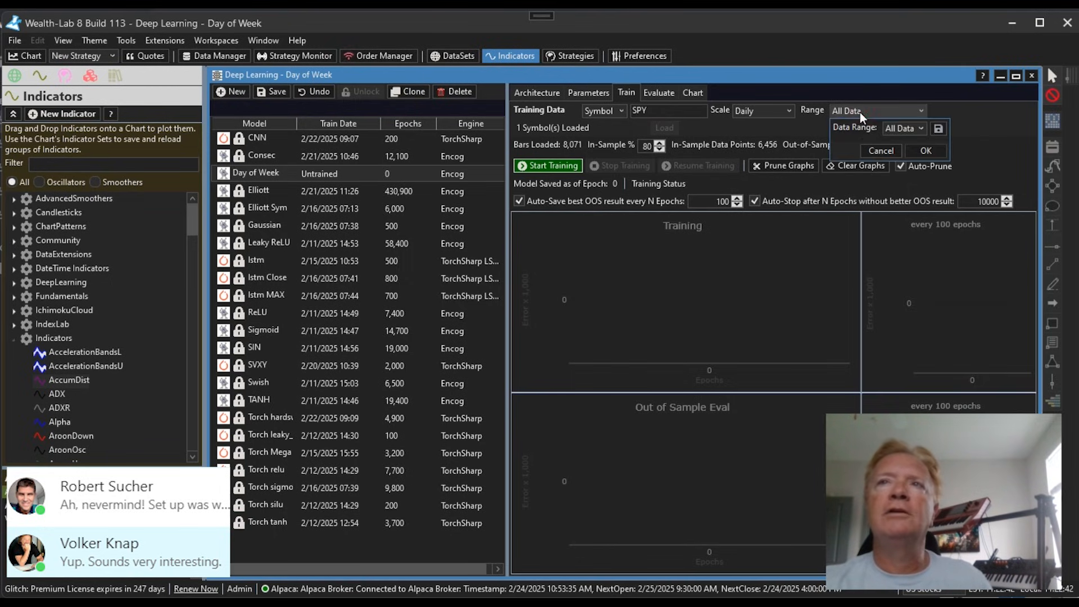
click(881, 153)
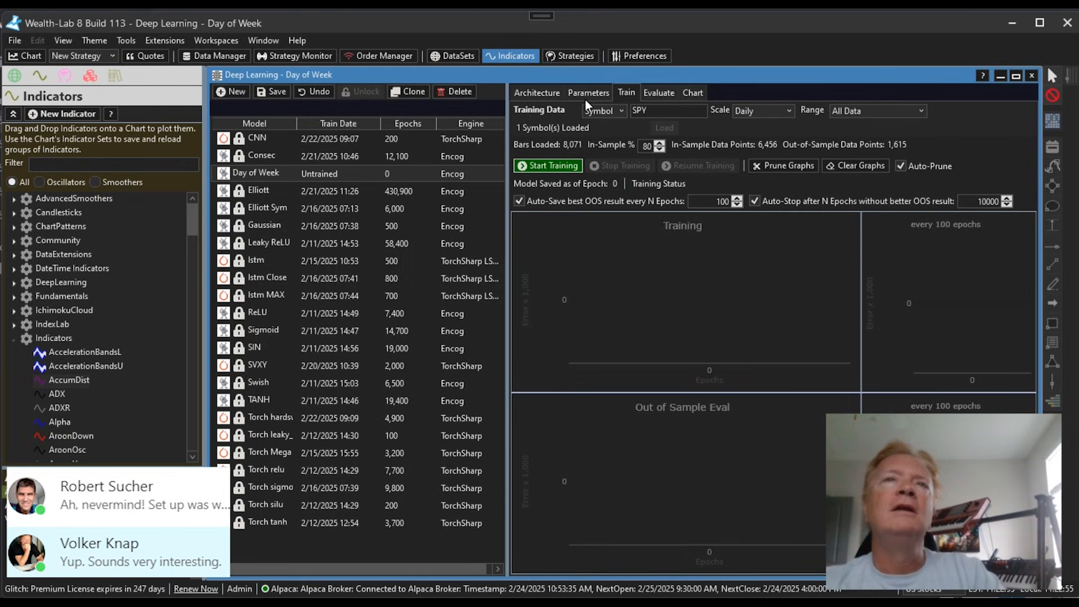
- Examine the min, max, mean and standard deviation metrics of the DayOfWk input in the model architecture
click(541, 92)
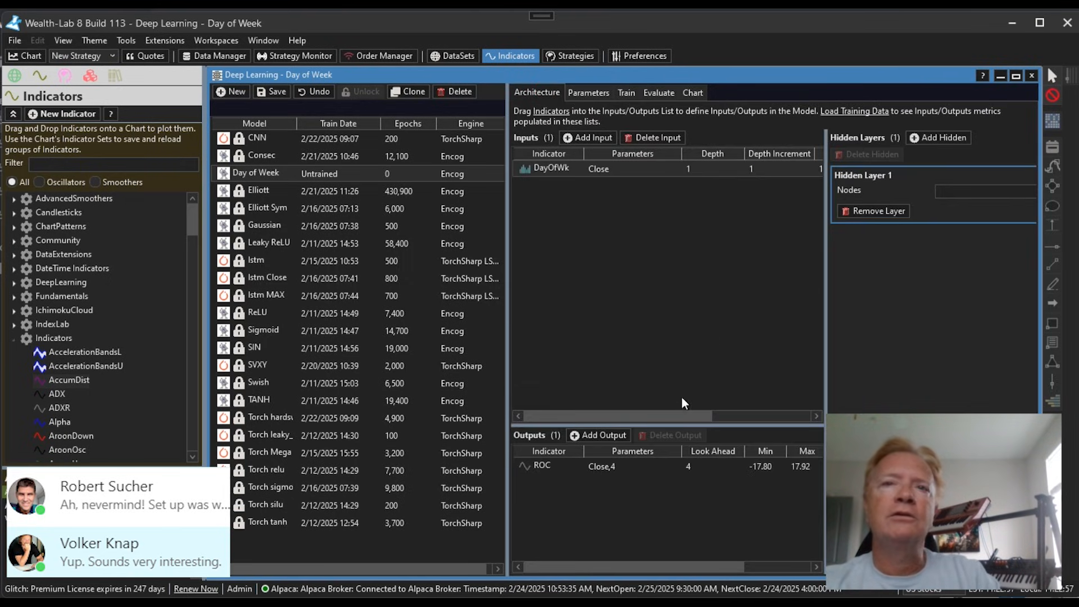
drag(700, 410, 795, 414)
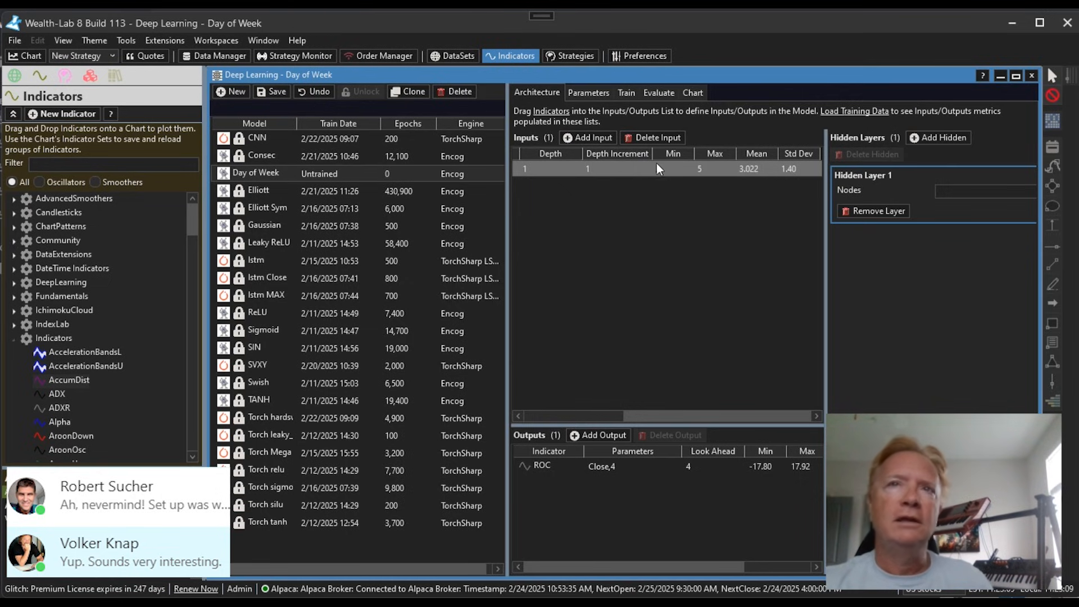
click(714, 417)
drag(702, 416, 579, 414)
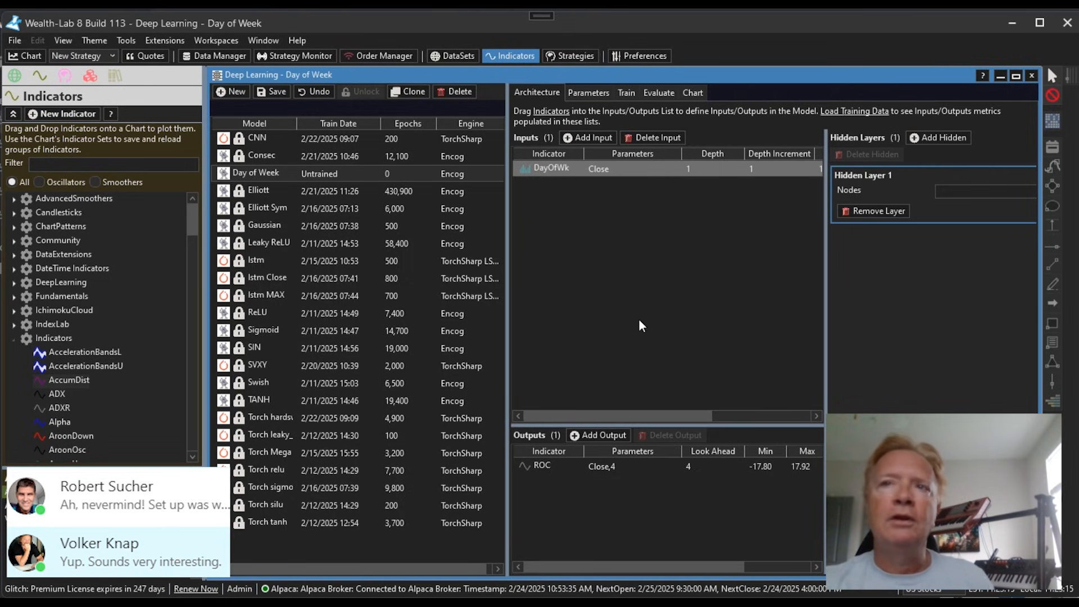
- Change the ROC output node's indicator to DayOfWk with a look ahead of 1 and apply the configuration
double_click(592, 471)
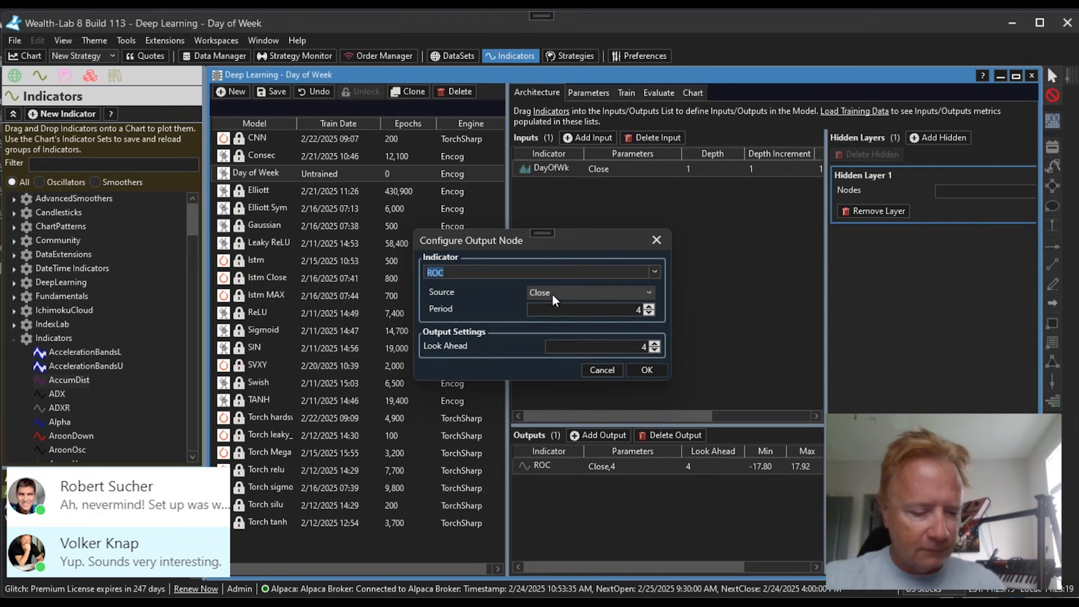
text(DayOf)
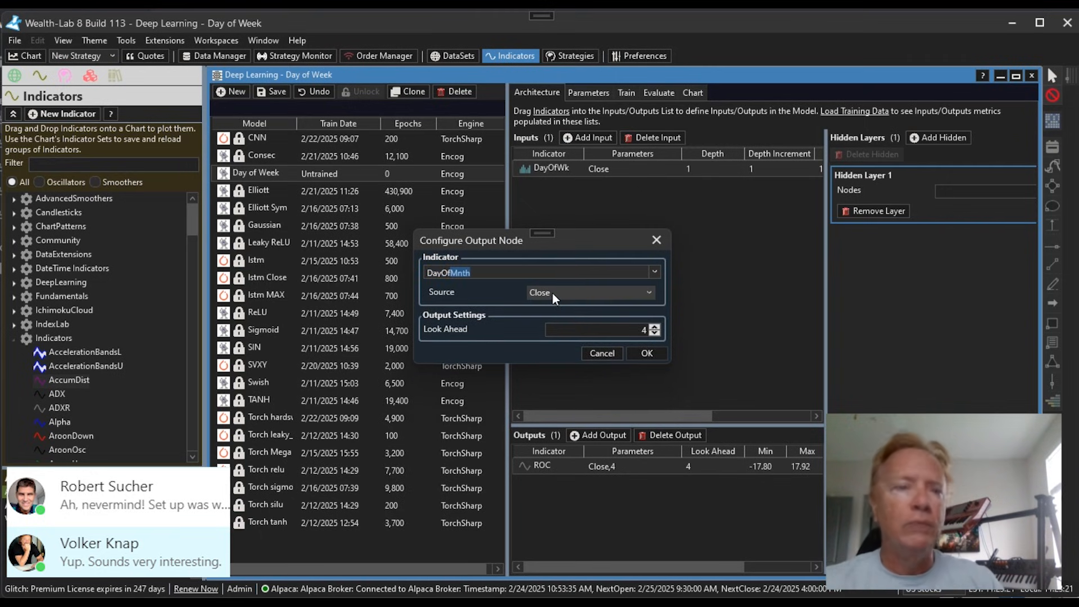
text(Wk)
key(Tab)
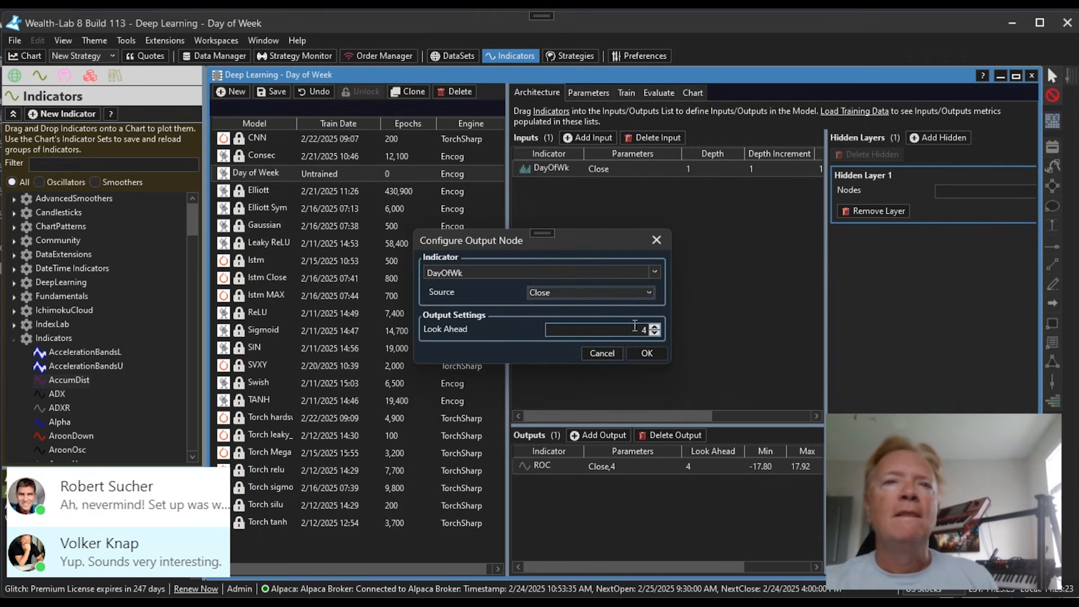
click(654, 333)
click(654, 333)
click(654, 334)
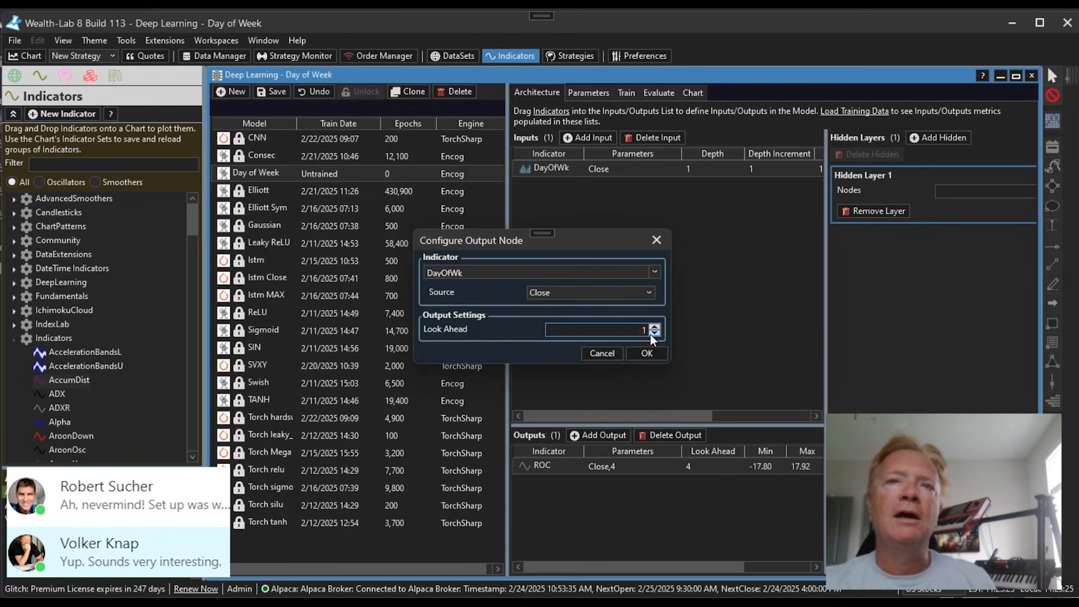
click(645, 354)
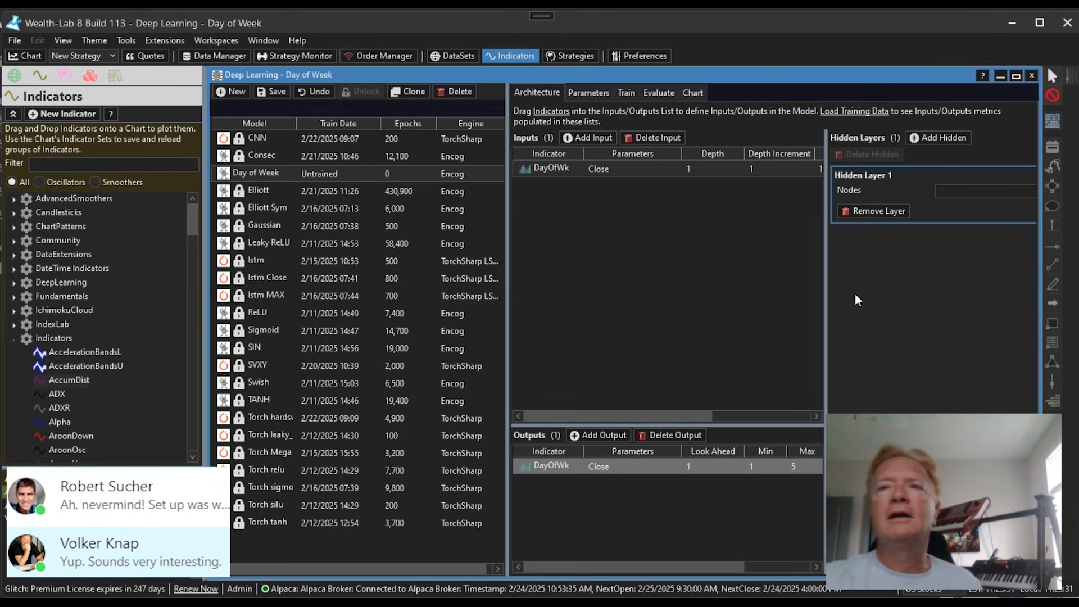
- Widen the Hidden Layers area of the model architecture and save the Day of Week model
drag(826, 298, 780, 304)
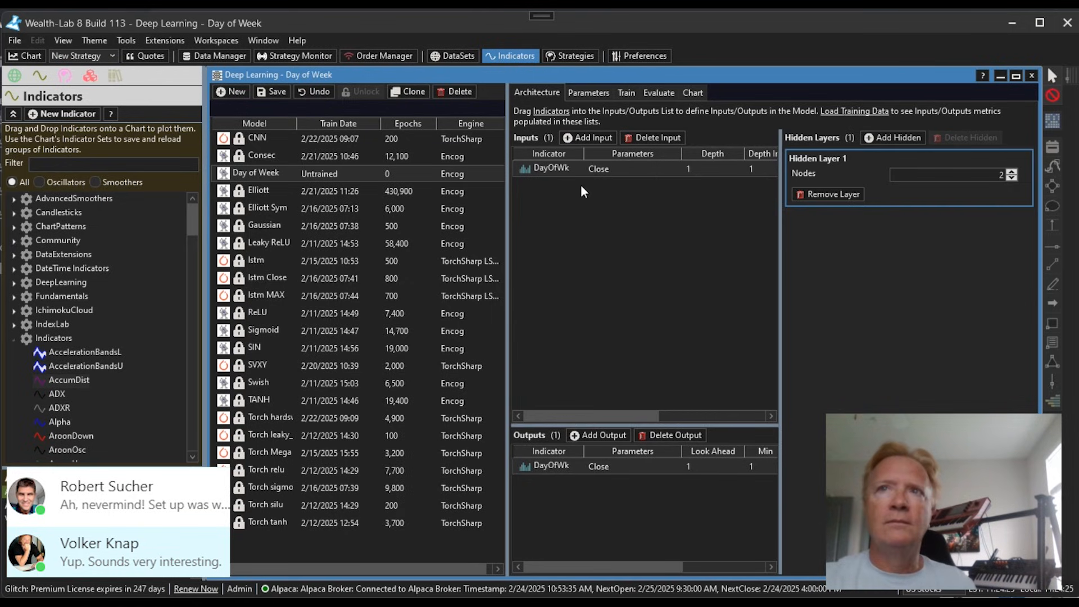
click(275, 91)
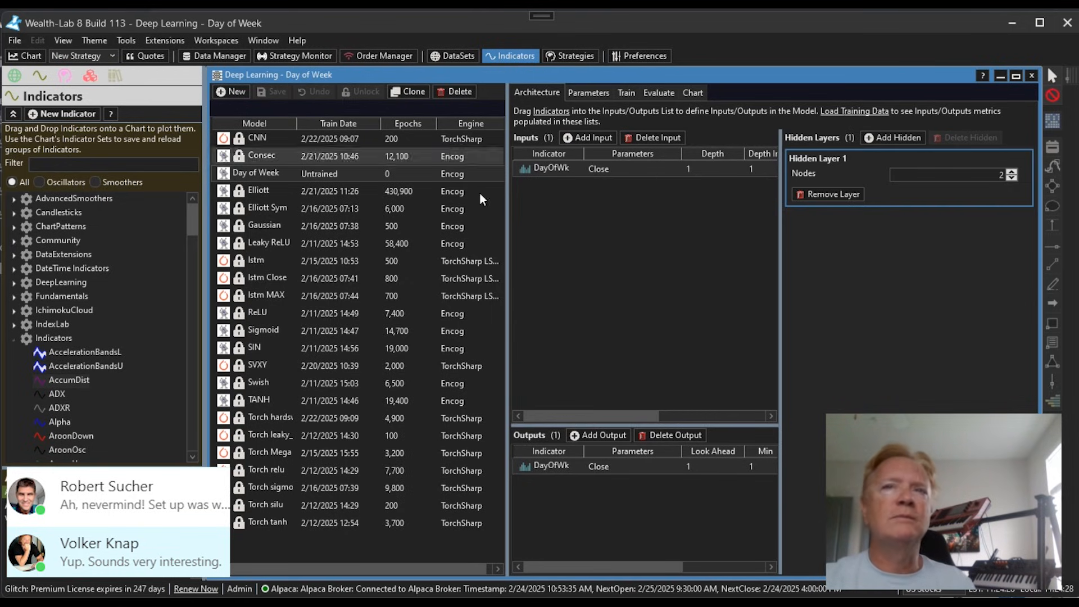
- Review the Day of Week model's Encog parameters and compare them with the TorchSharp parameters of the SVXY model
click(586, 90)
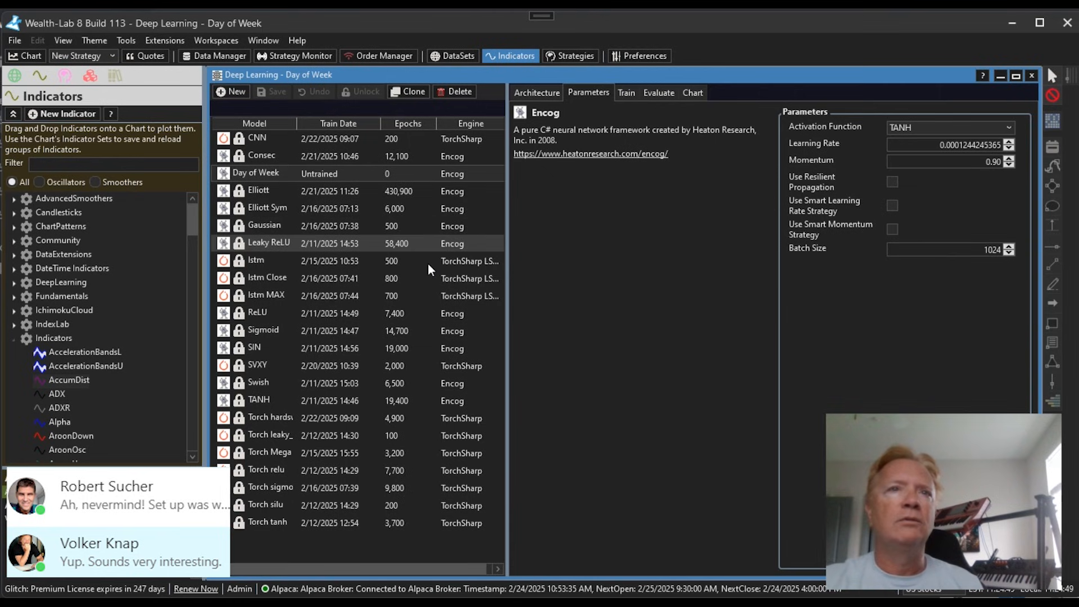
click(416, 372)
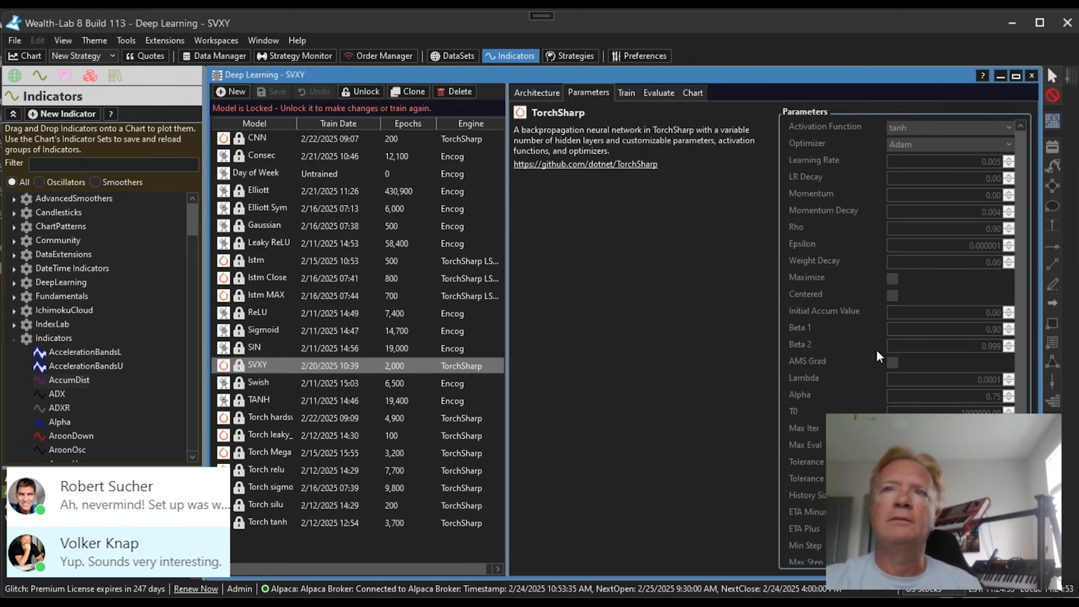
click(282, 175)
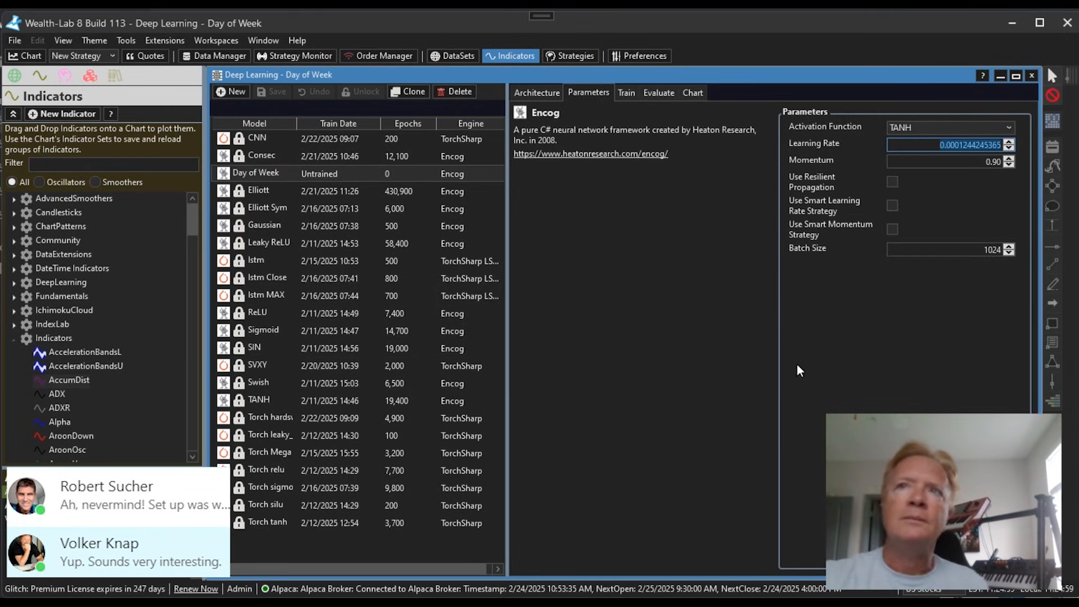
- Show the training view, narrow the model list, and restore the Deep Learning window to a floating size with taller graphs
click(624, 93)
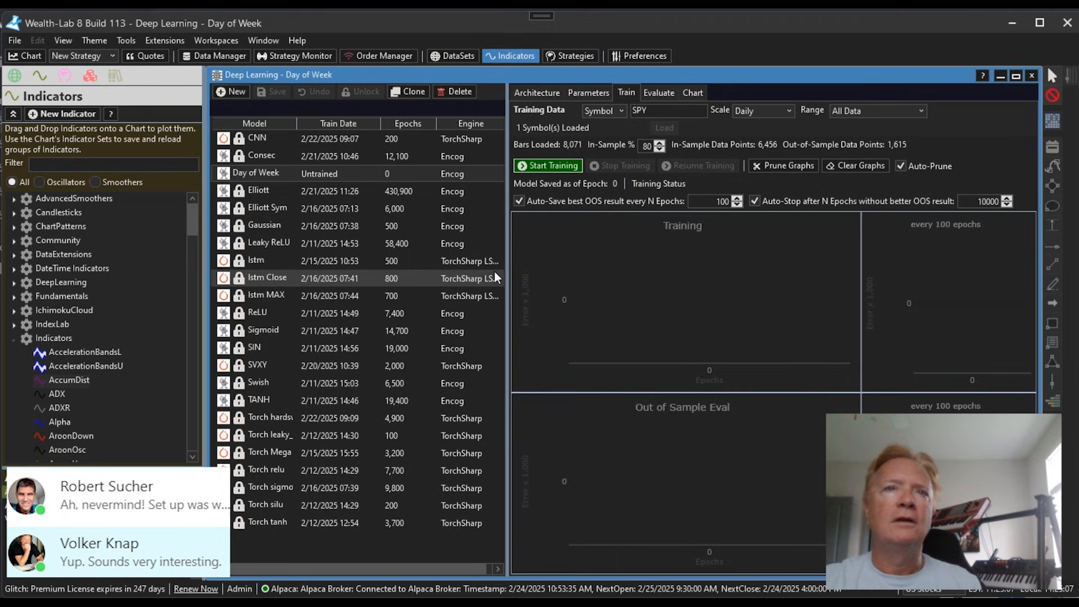
drag(507, 271, 365, 258)
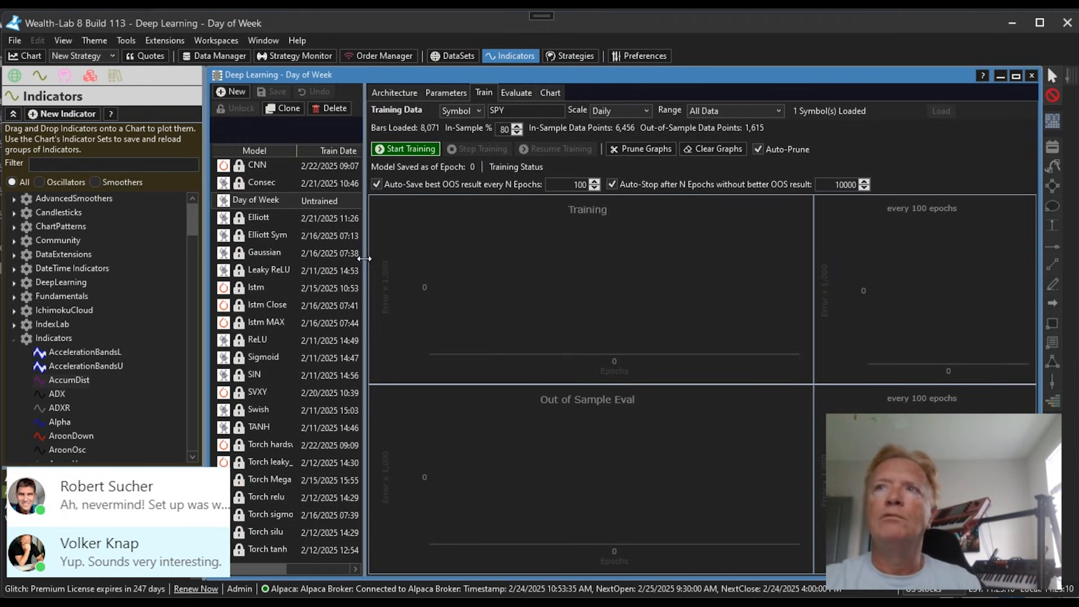
click(1016, 76)
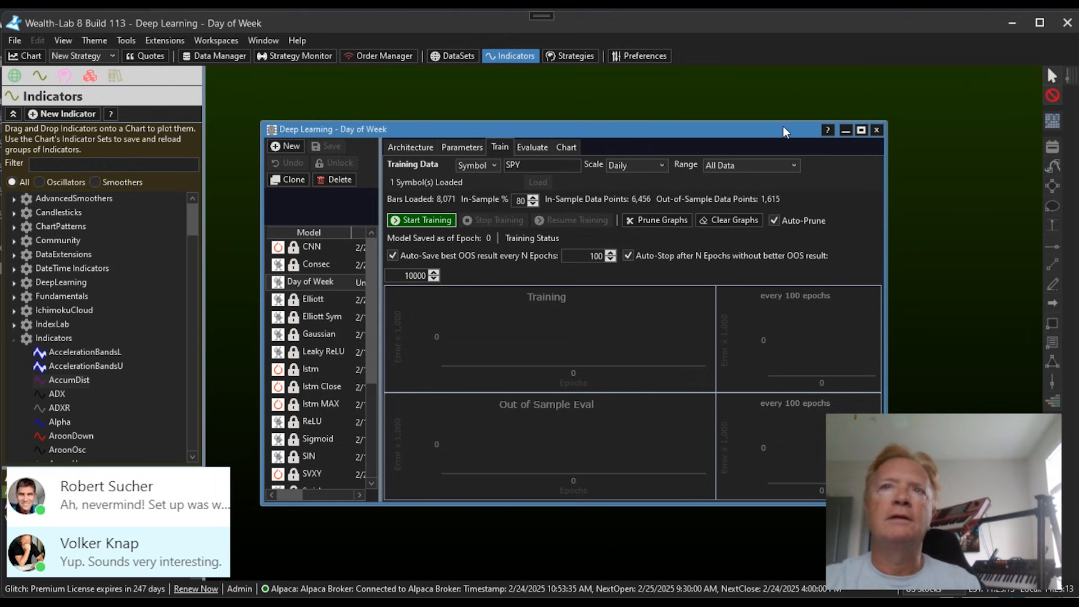
drag(692, 136, 640, 84)
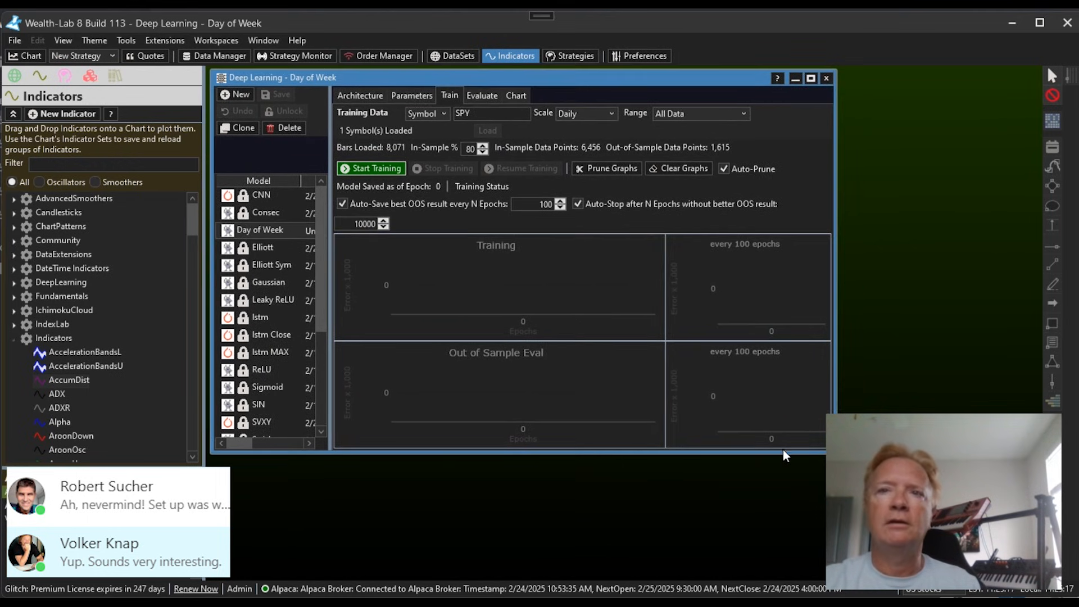
drag(785, 450, 786, 553)
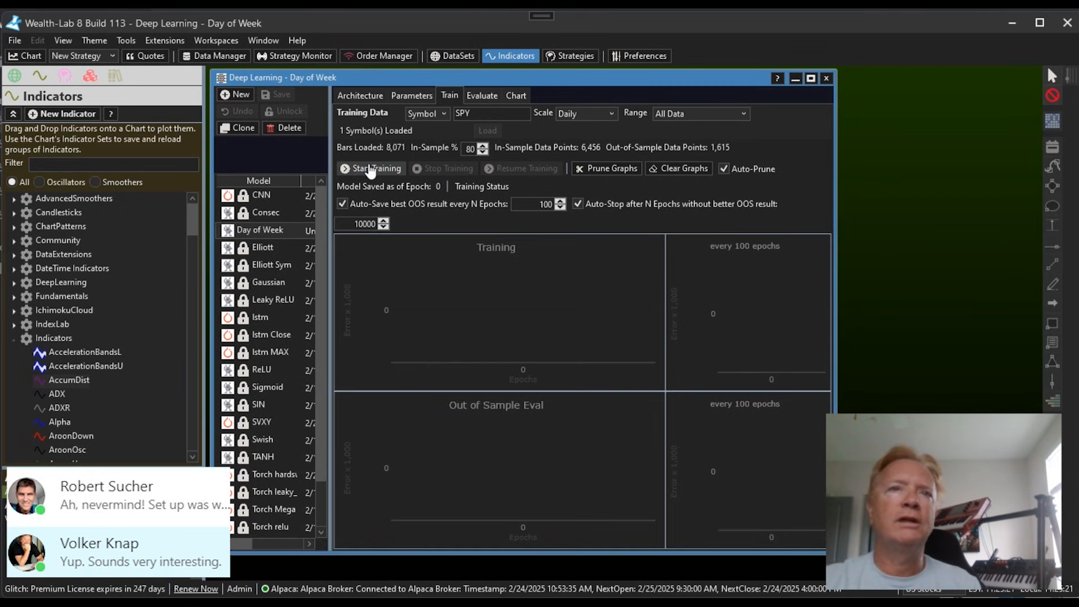
- Train the Day of Week model, stop the training after about 31,700 epochs, and dismiss the notice
click(370, 169)
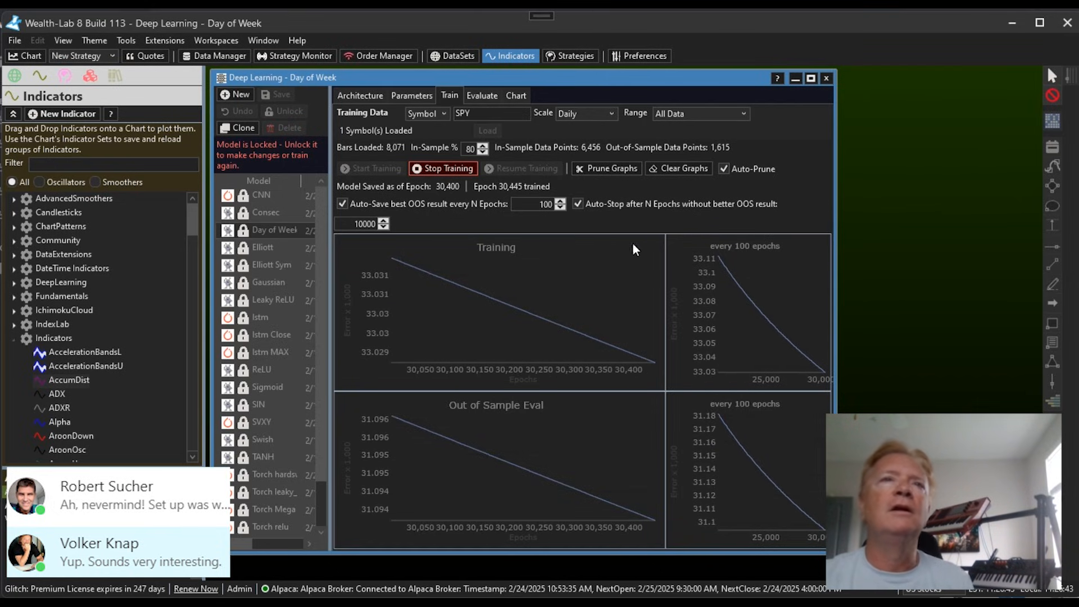
click(453, 175)
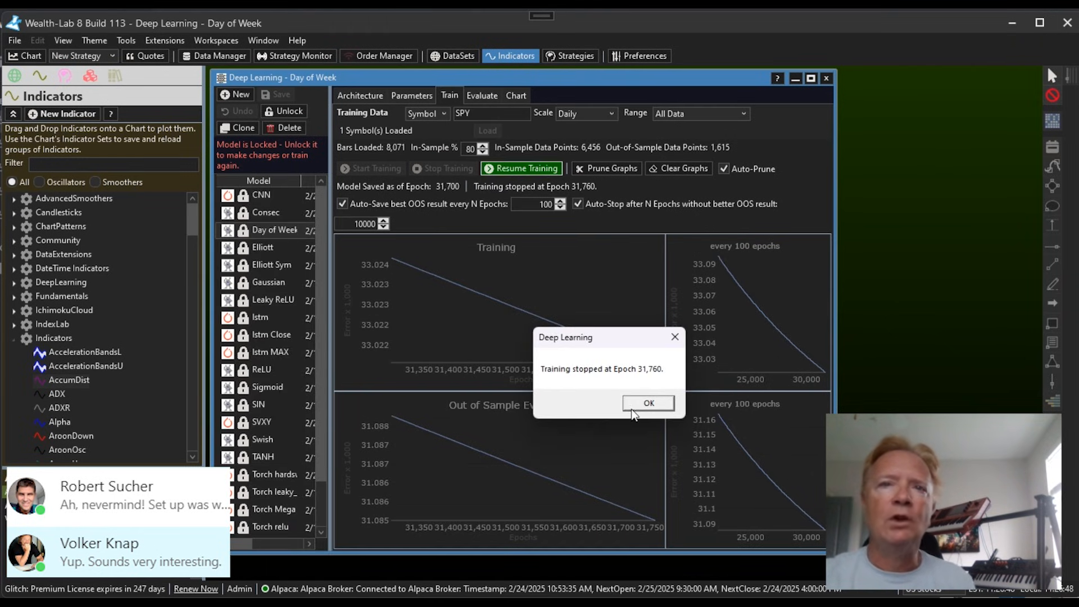
click(635, 404)
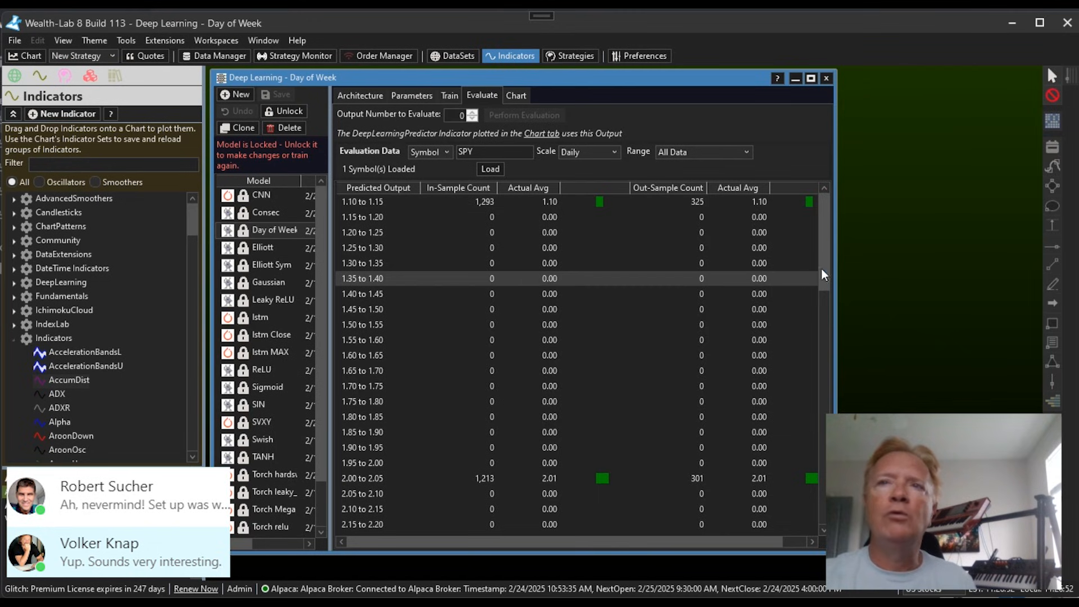
- Examine the evaluation table, comparing predicted output ranges with the in-sample and out-of-sample actual averages
drag(825, 226, 792, 442)
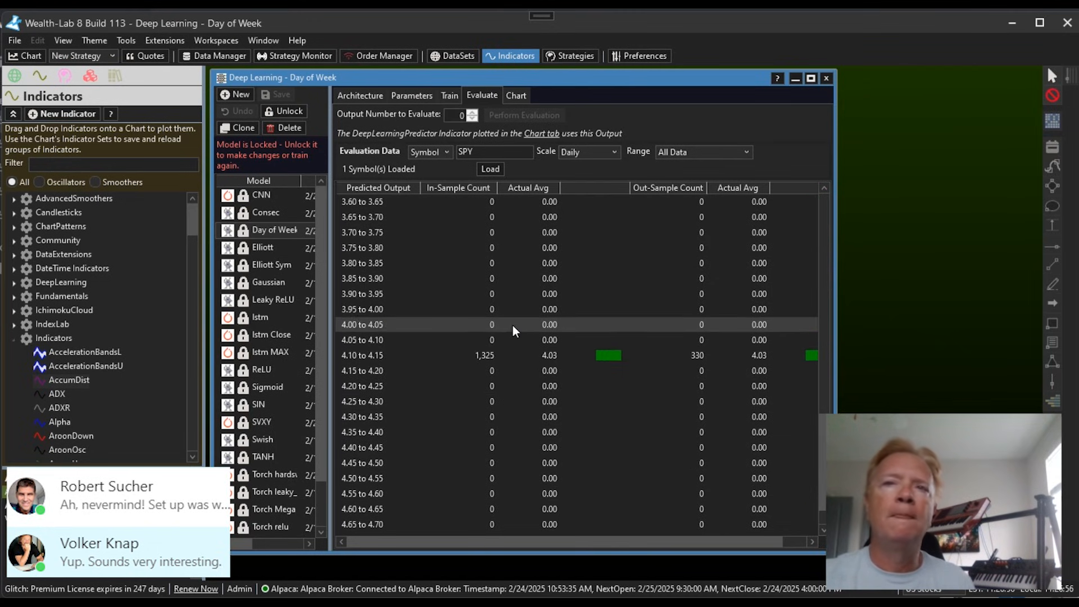
click(547, 356)
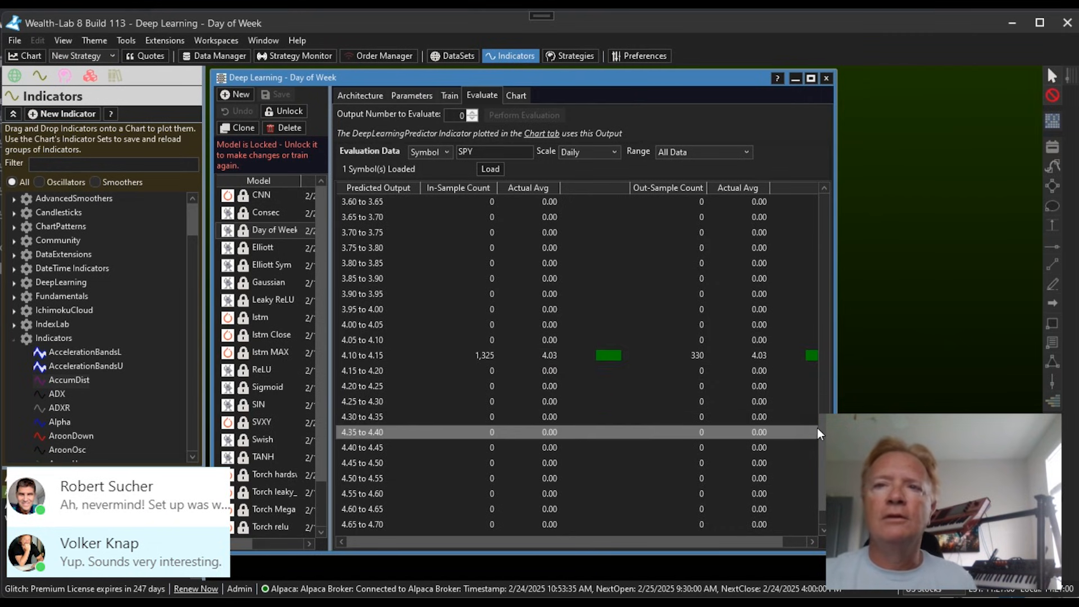
drag(821, 427, 827, 192)
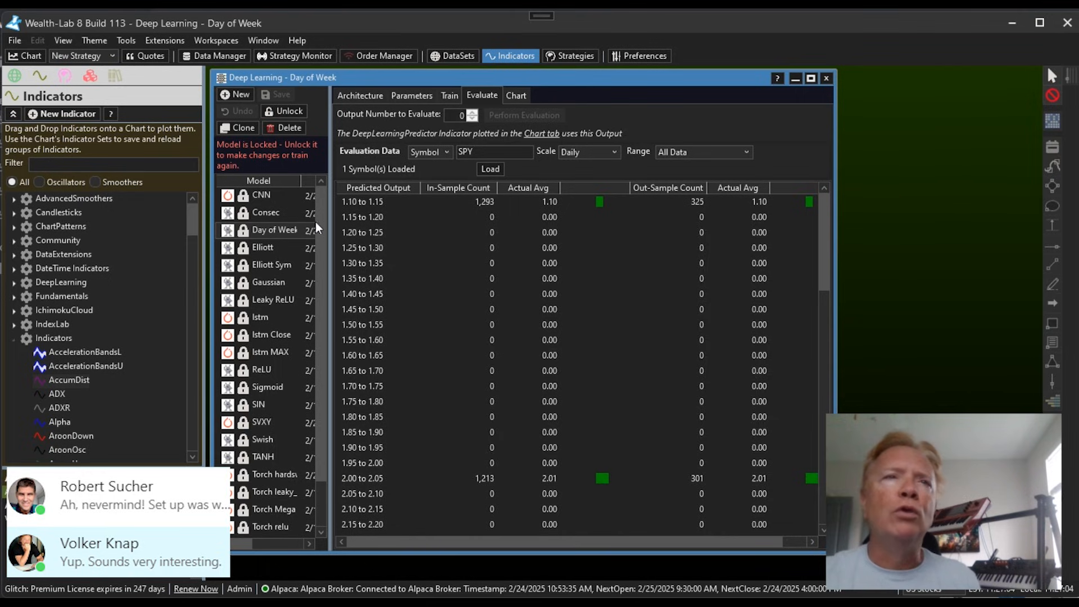
click(367, 198)
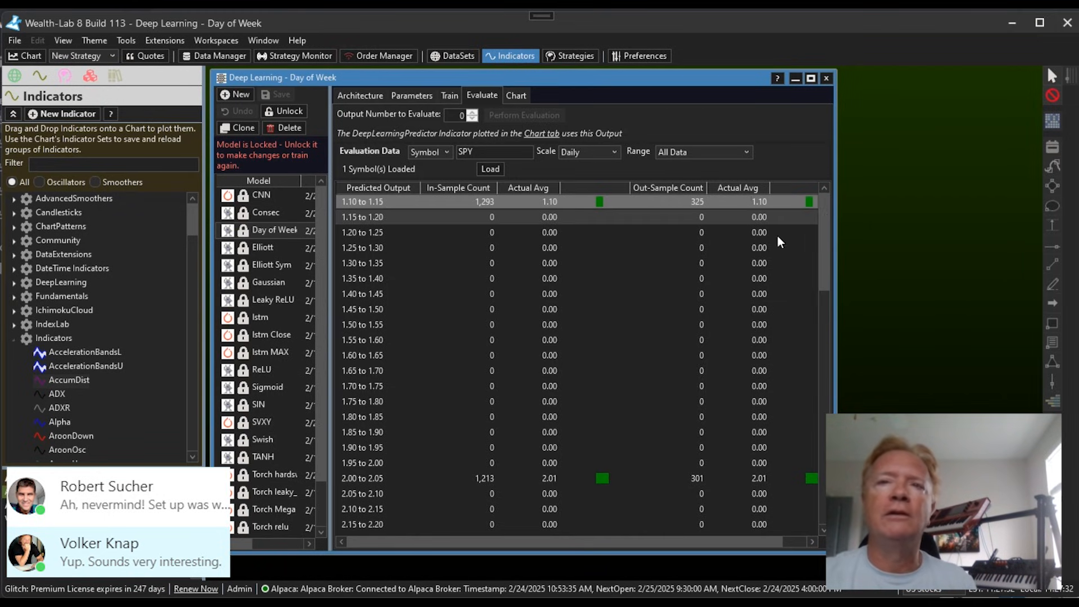
mouse_move(828, 214)
mouse_down()
mouse_move(815, 362)
mouse_move(828, 202)
mouse_up()
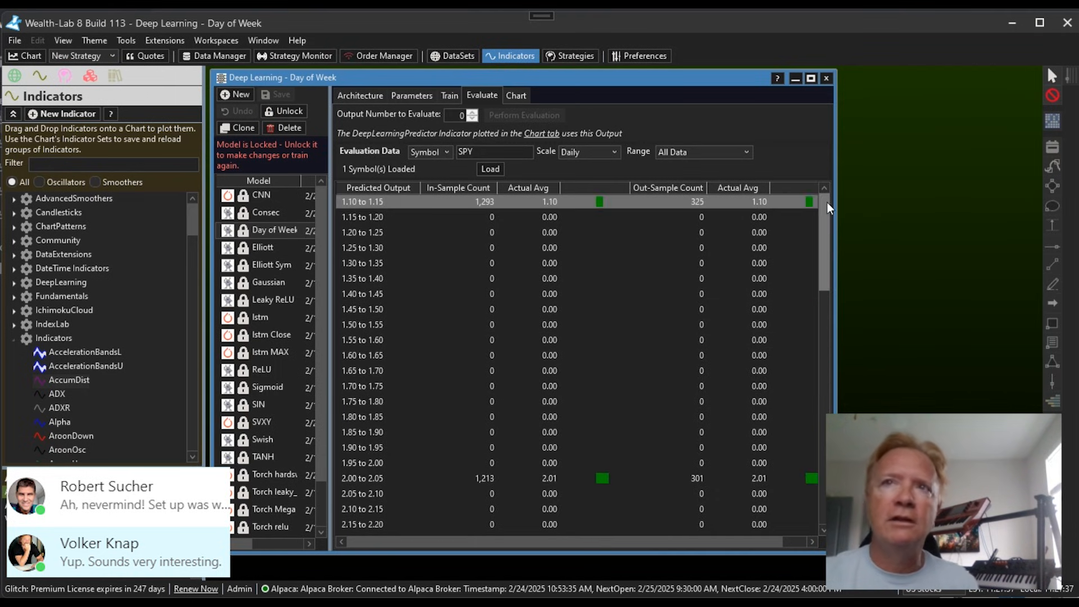
- Plot the model's prediction on a daily SPY chart
click(515, 97)
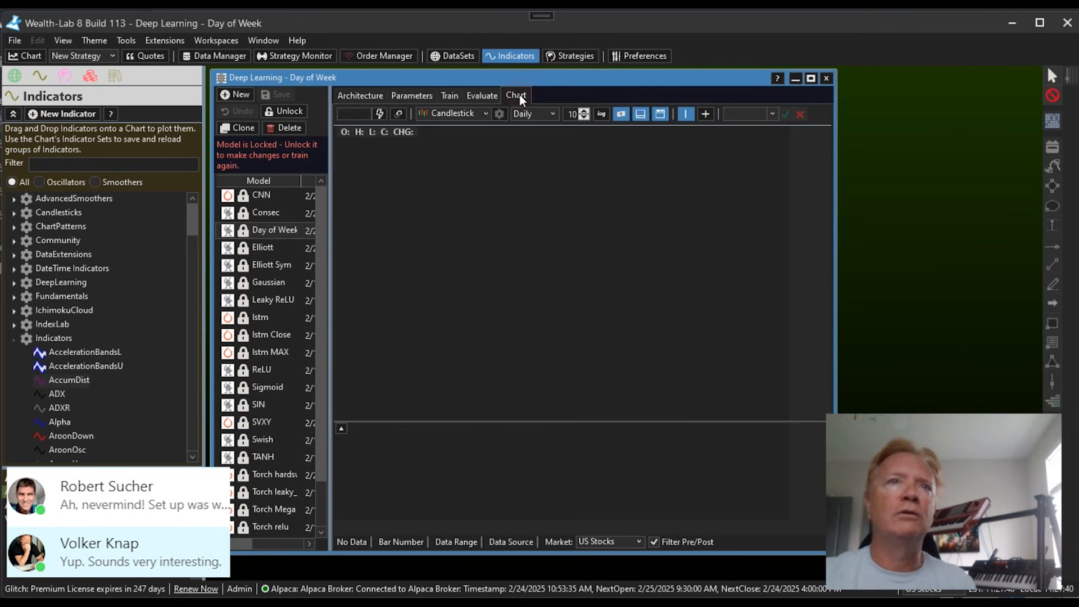
click(341, 116)
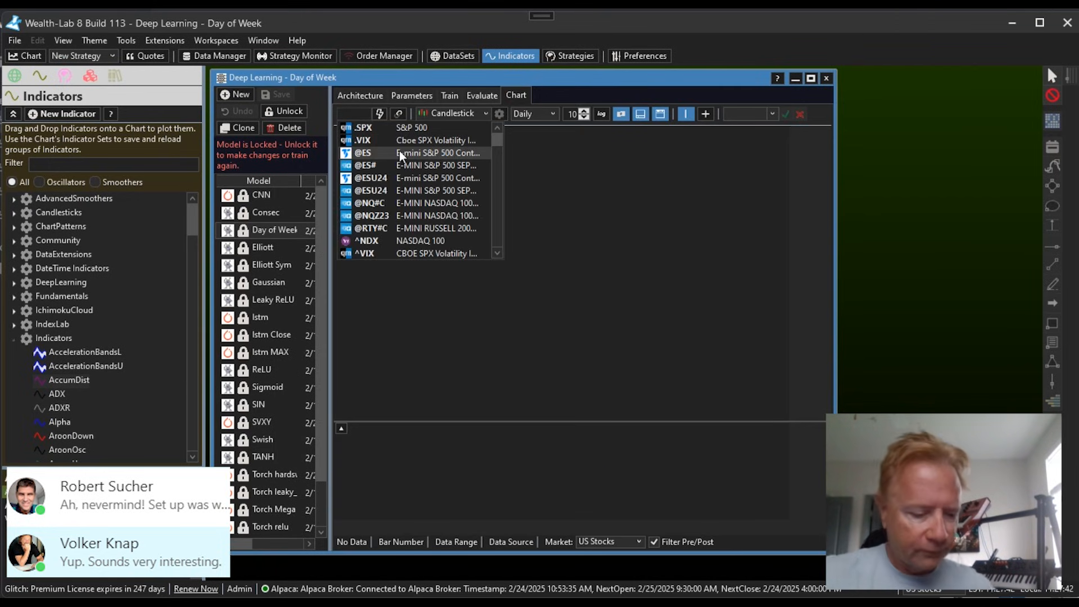
text(SPY)
key(Return)
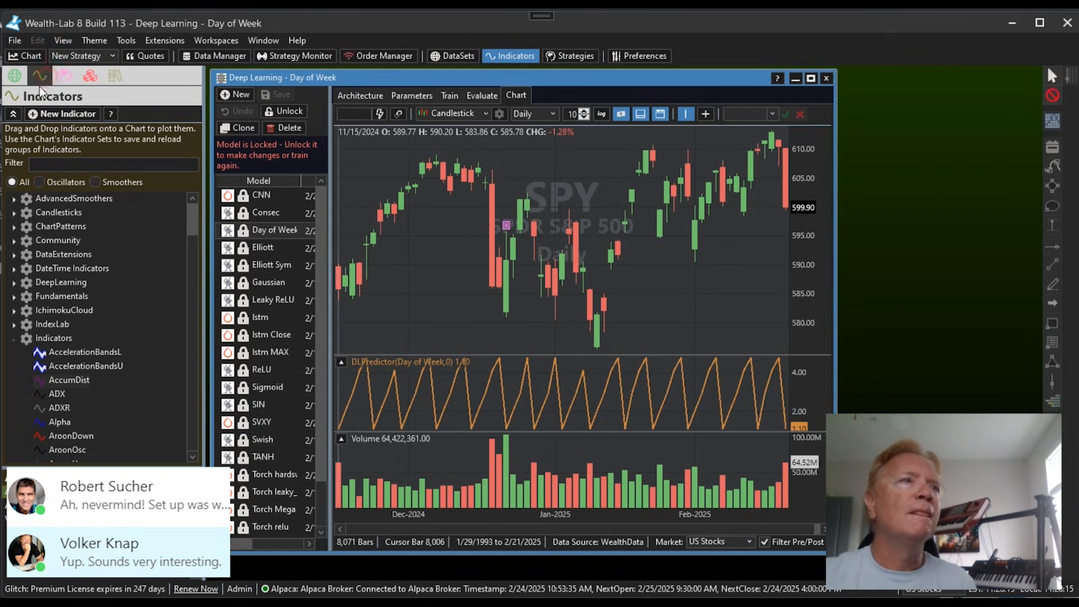
- Find the OffsetInd transformer indicator, add it to the SPY chart, and set its source indicator to DayOfWk
click(70, 163)
text(offset)
drag(66, 407, 531, 307)
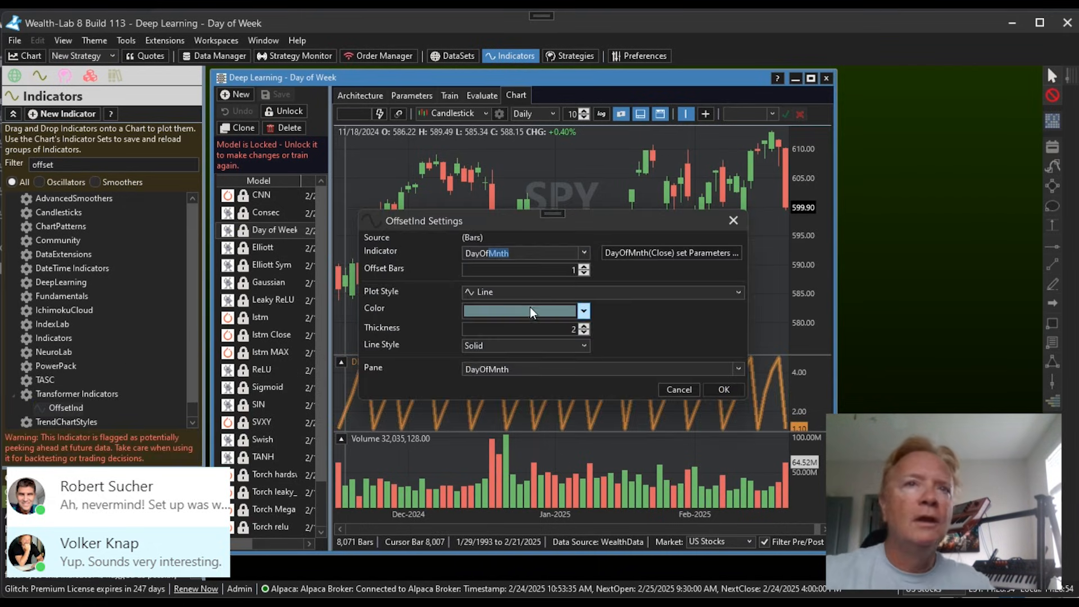
text(DayOf)
text(Wk)
key(Tab)
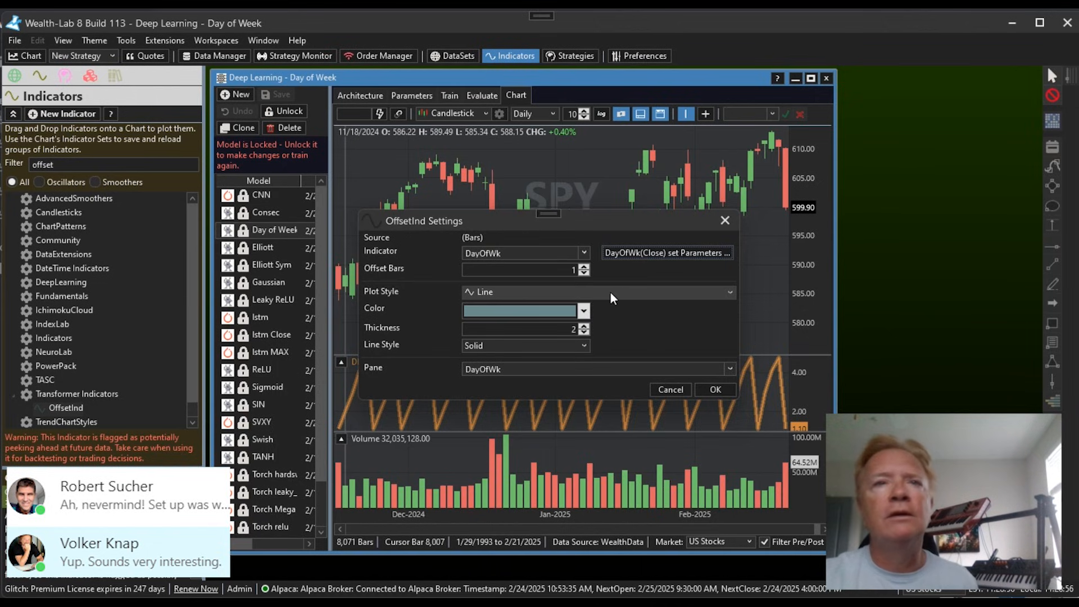
- Set OffsetInd's offset to -1 bars, assign it to the DLPredictor pane, and apply the settings
click(583, 273)
click(584, 274)
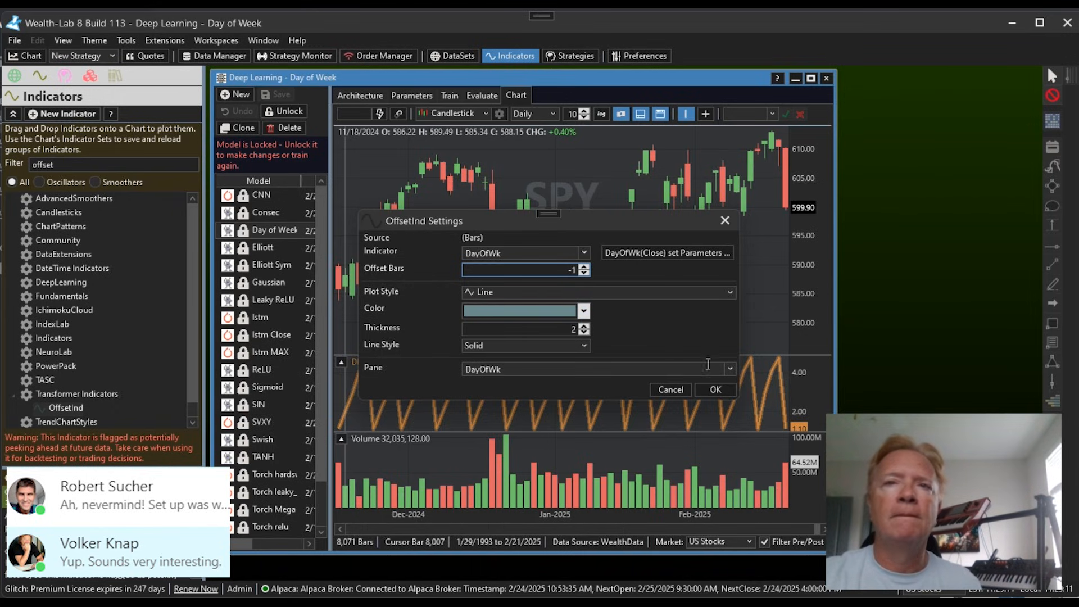
click(729, 372)
click(704, 383)
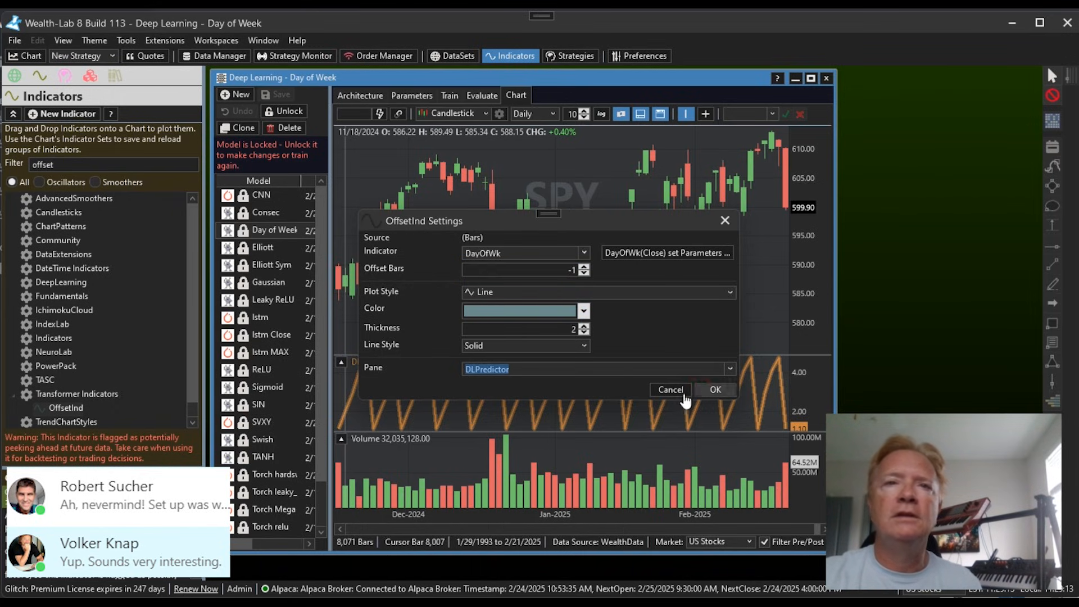
click(711, 389)
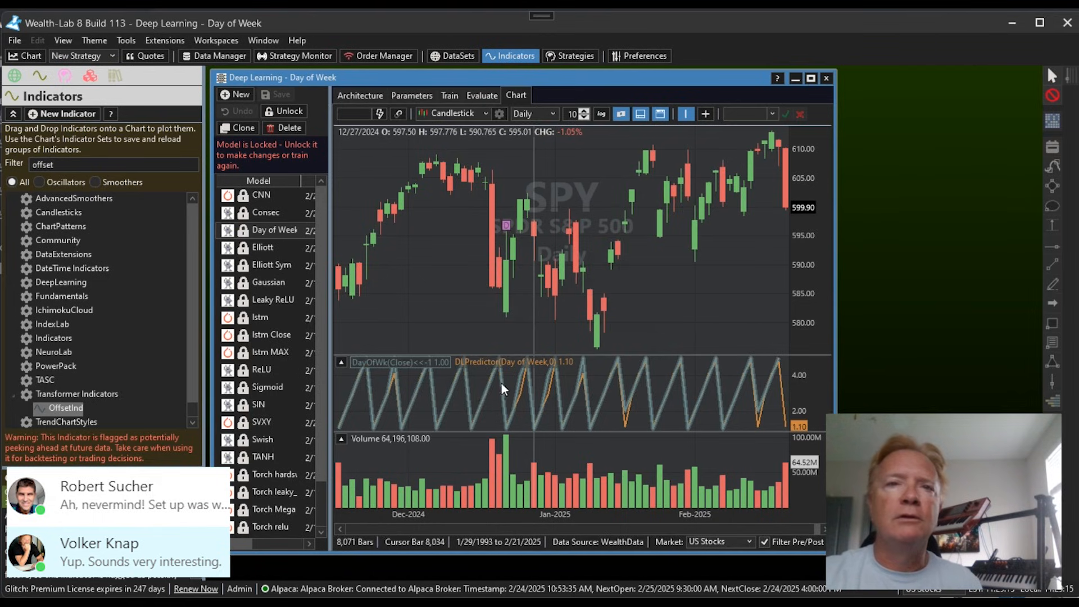
- Compare the predicted day of week with the offset DayOfWk line across earlier months, enlarging the window for a wider view
drag(476, 403, 672, 396)
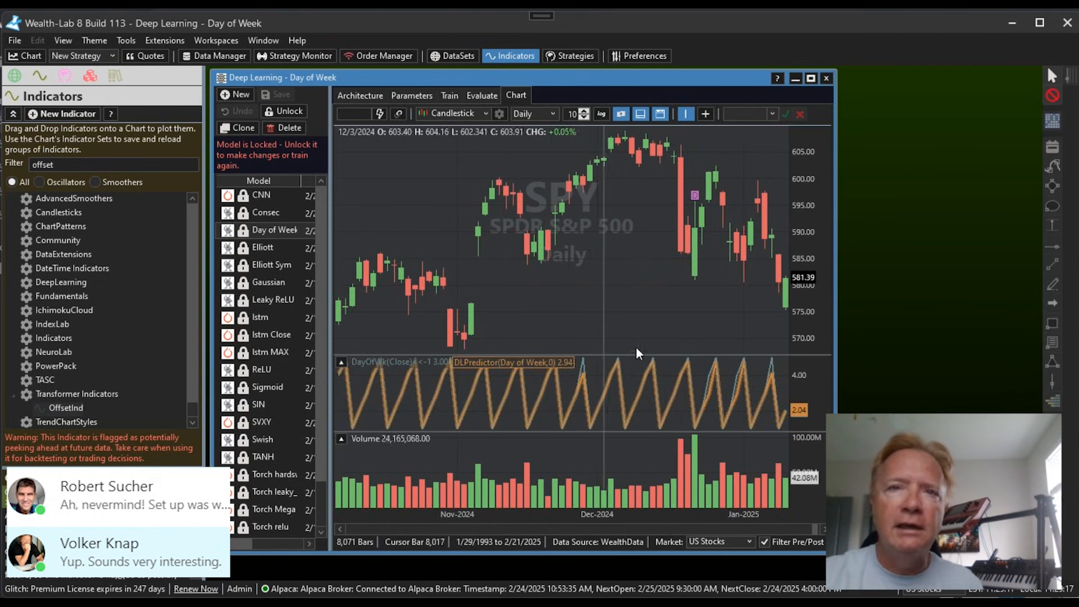
mouse_move(546, 394)
mouse_down()
mouse_move(656, 405)
mouse_move(634, 385)
mouse_up()
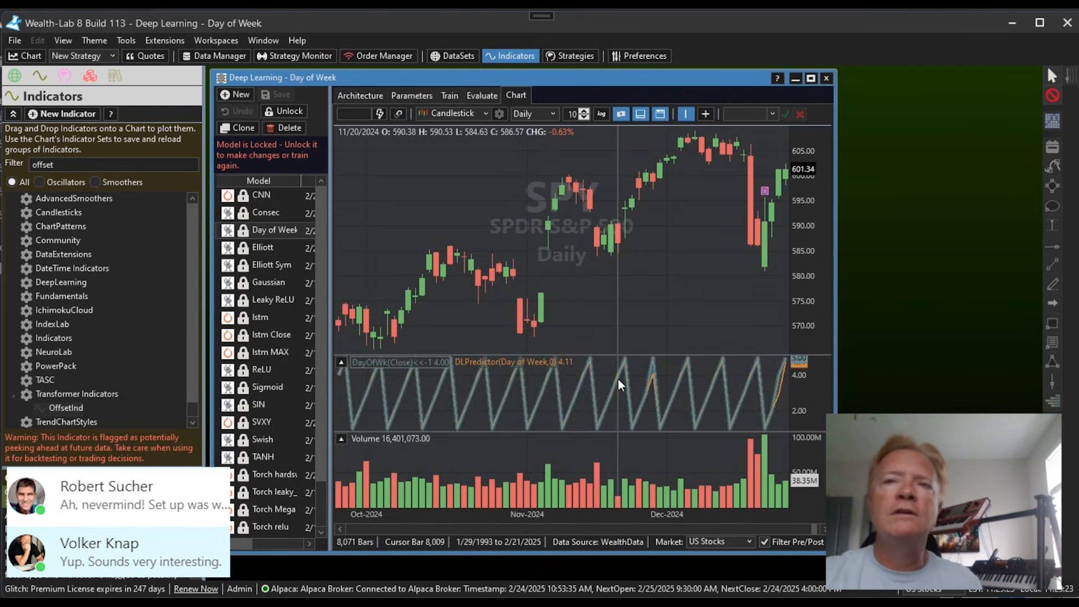
drag(647, 378, 582, 389)
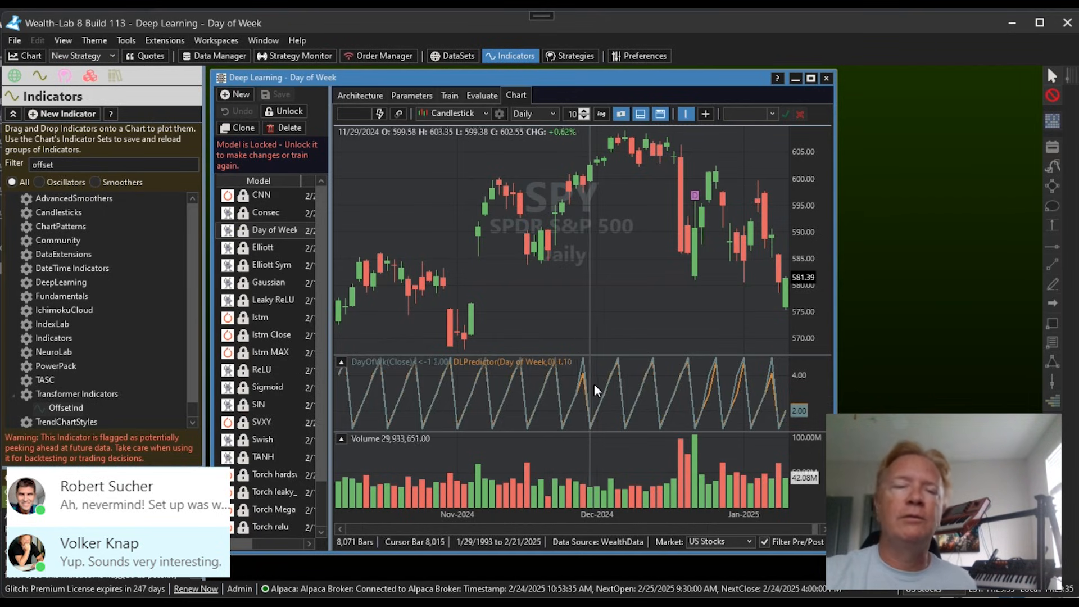
drag(548, 392, 673, 396)
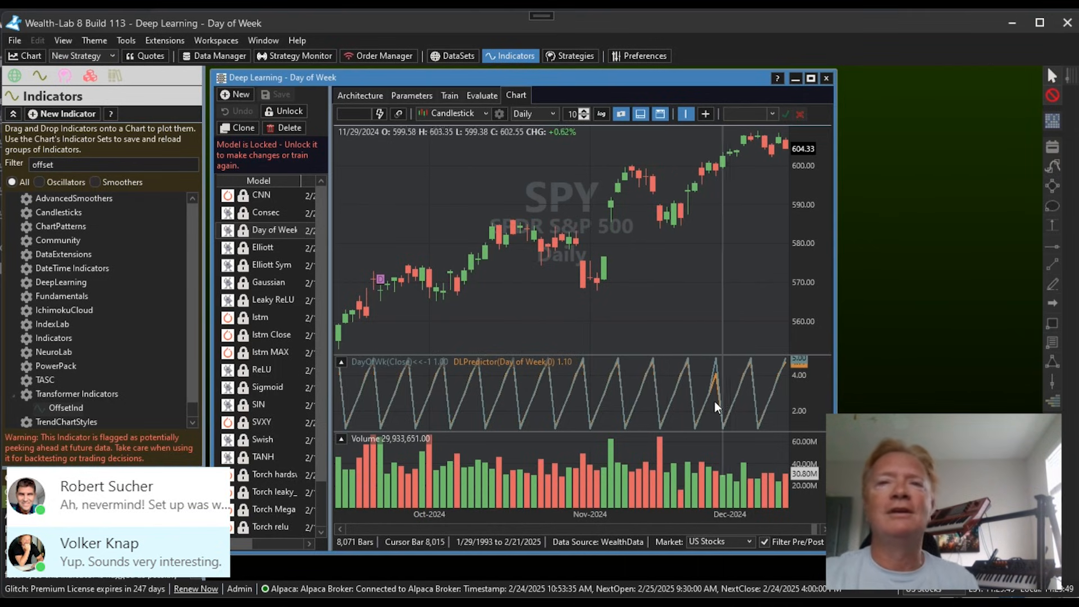
scroll(619, 400, up, 4)
scroll(590, 398, up, 5)
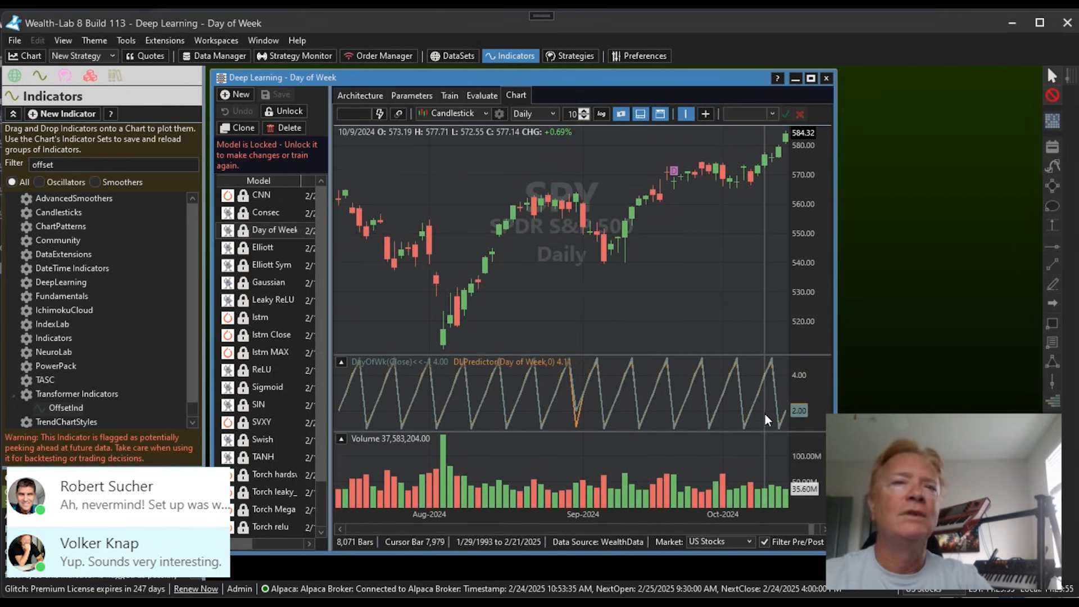
click(813, 82)
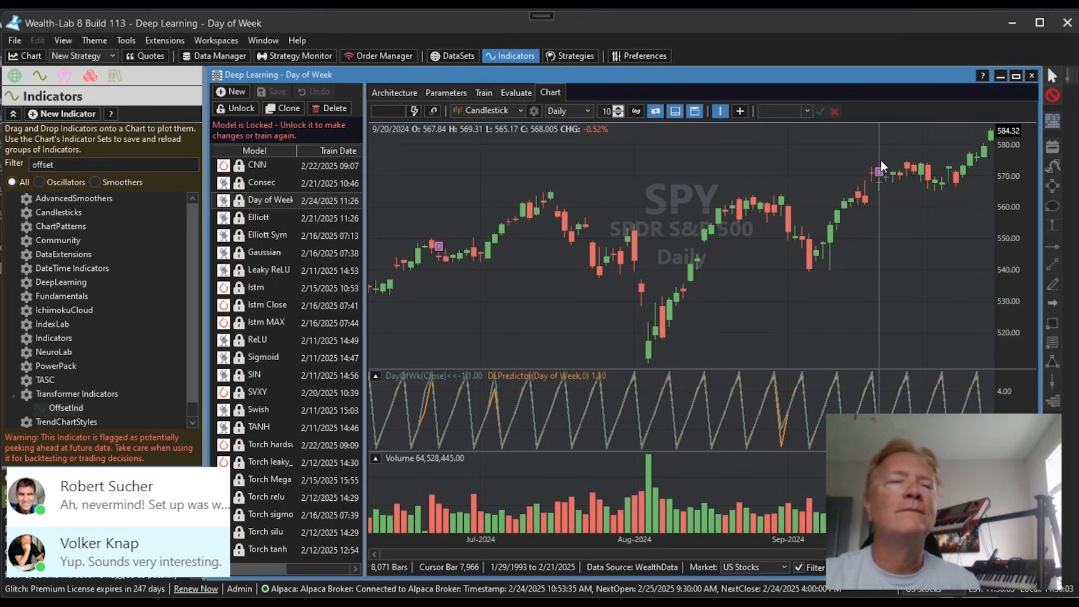
- Create a new deep learning model named Demo with the TorchSharp learning engine and open its architecture
click(231, 91)
click(503, 227)
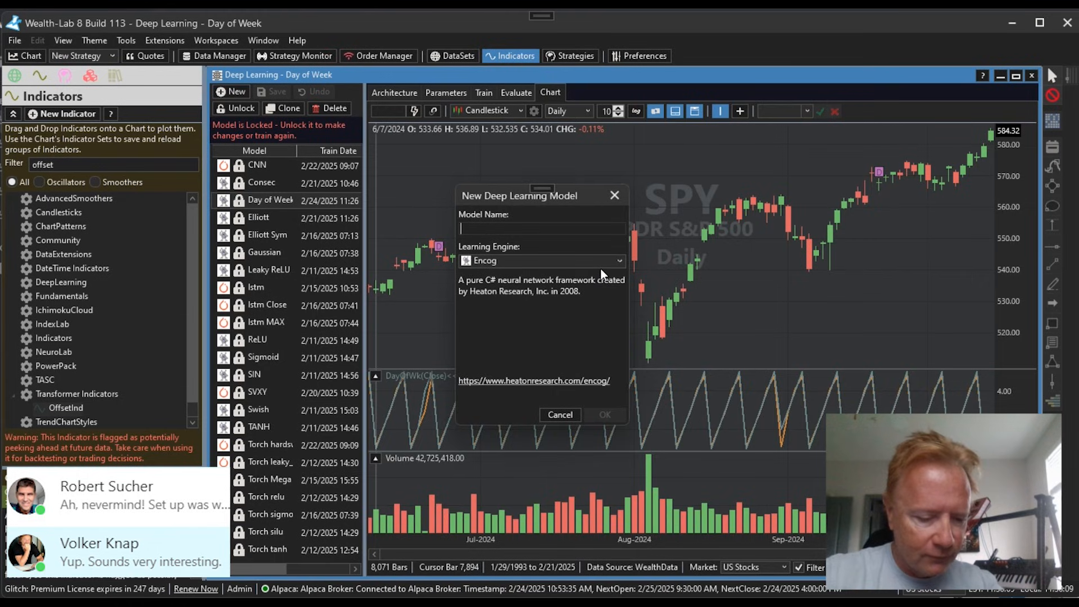
text(Demo)
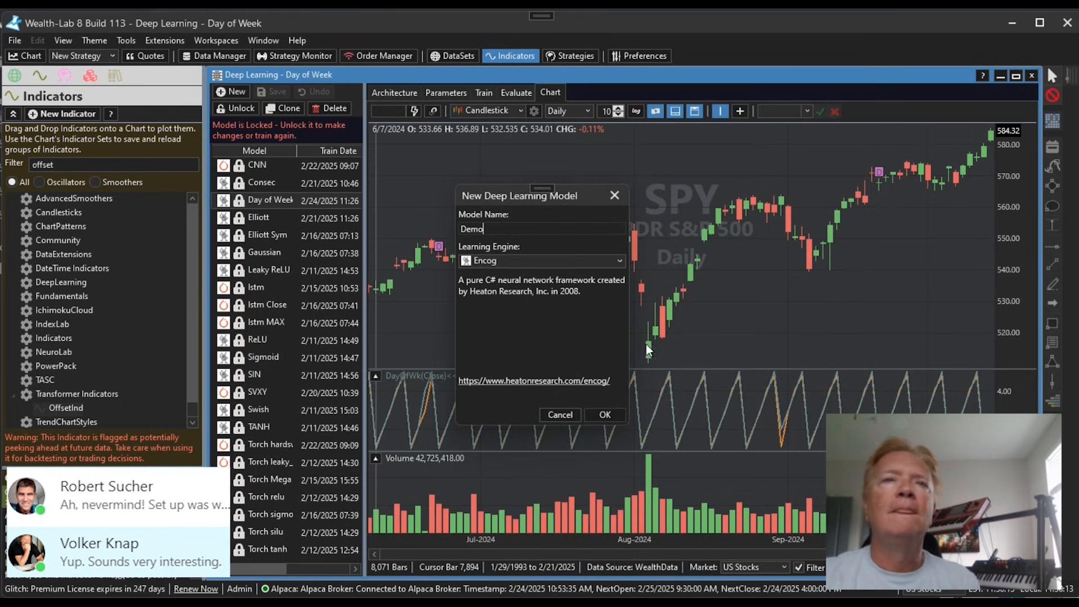
click(522, 261)
click(521, 290)
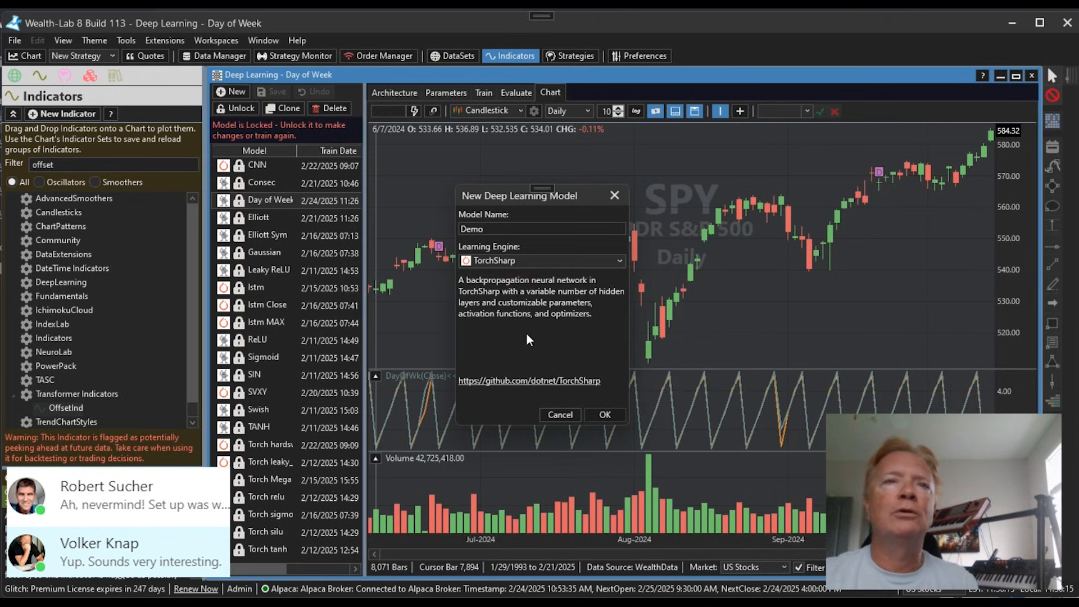
click(601, 415)
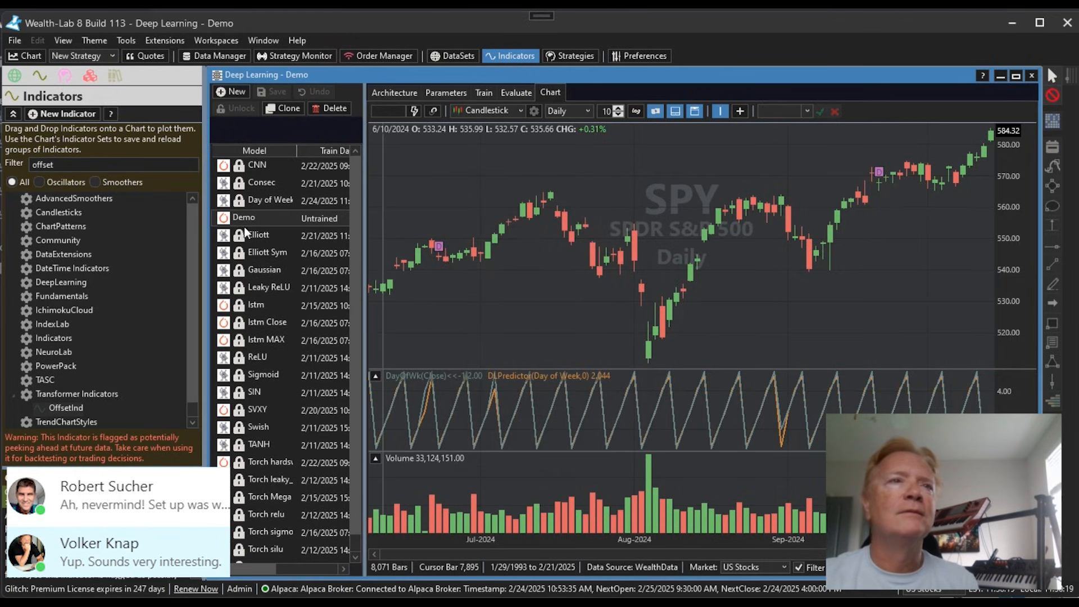
click(288, 218)
click(397, 92)
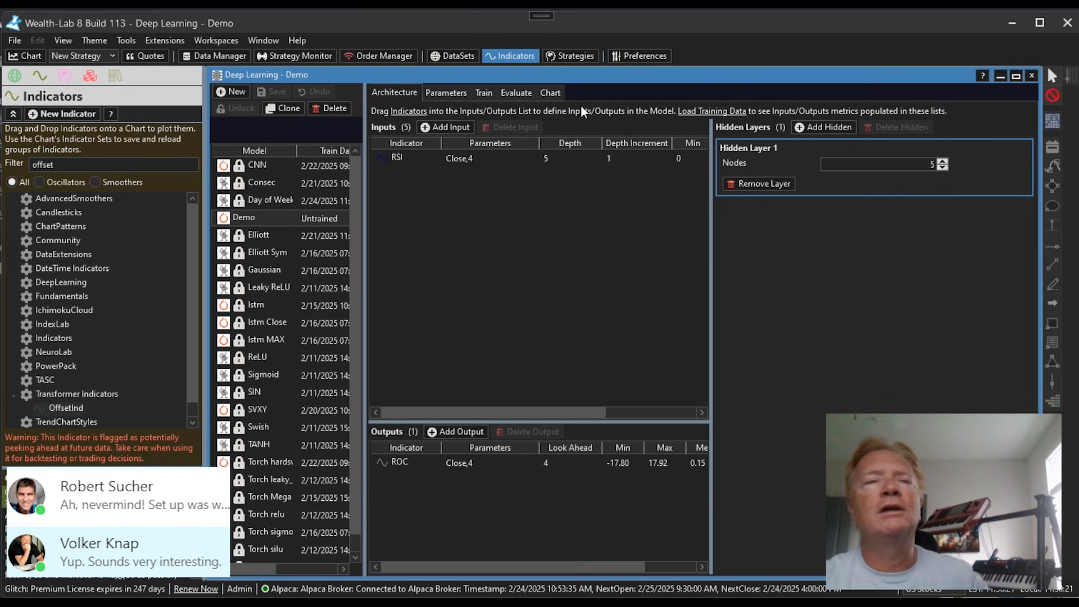
- Examine Demo's default RSI input and ROC output, widening the lists to show more of their statistics
click(448, 157)
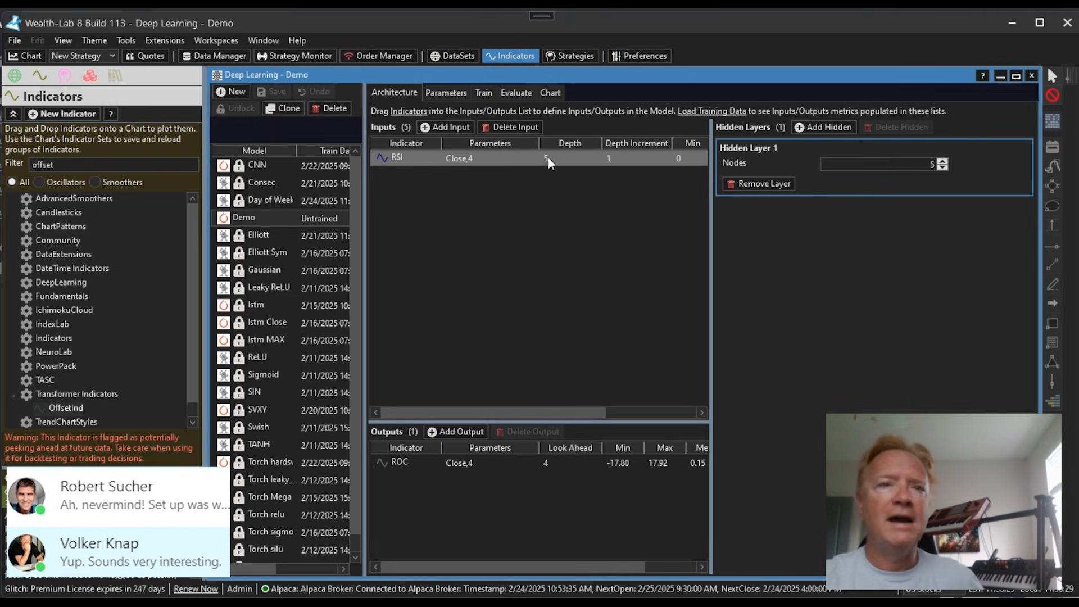
click(486, 460)
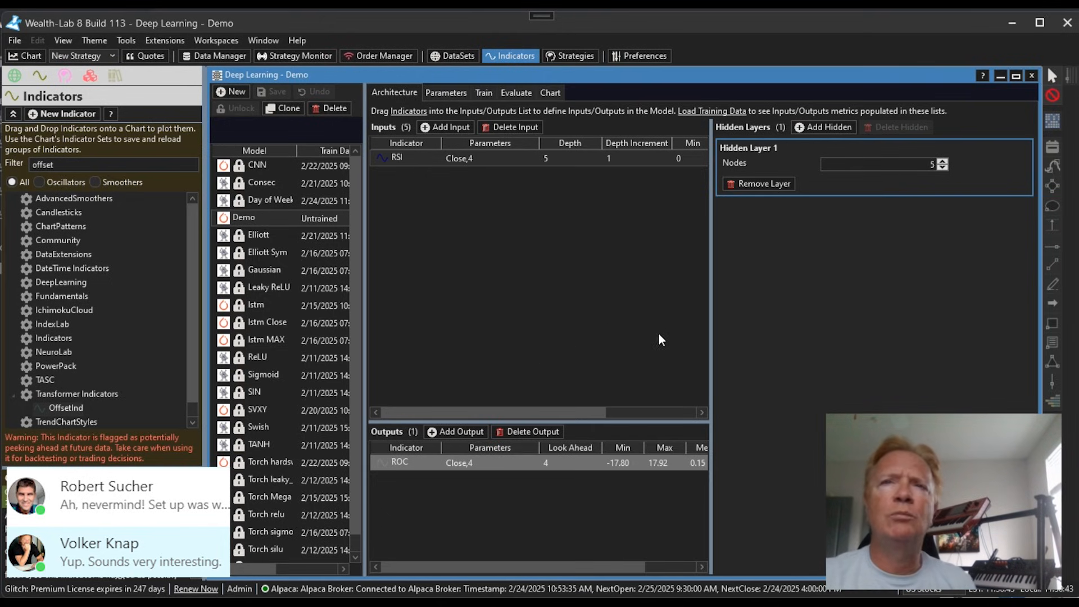
drag(711, 291, 780, 273)
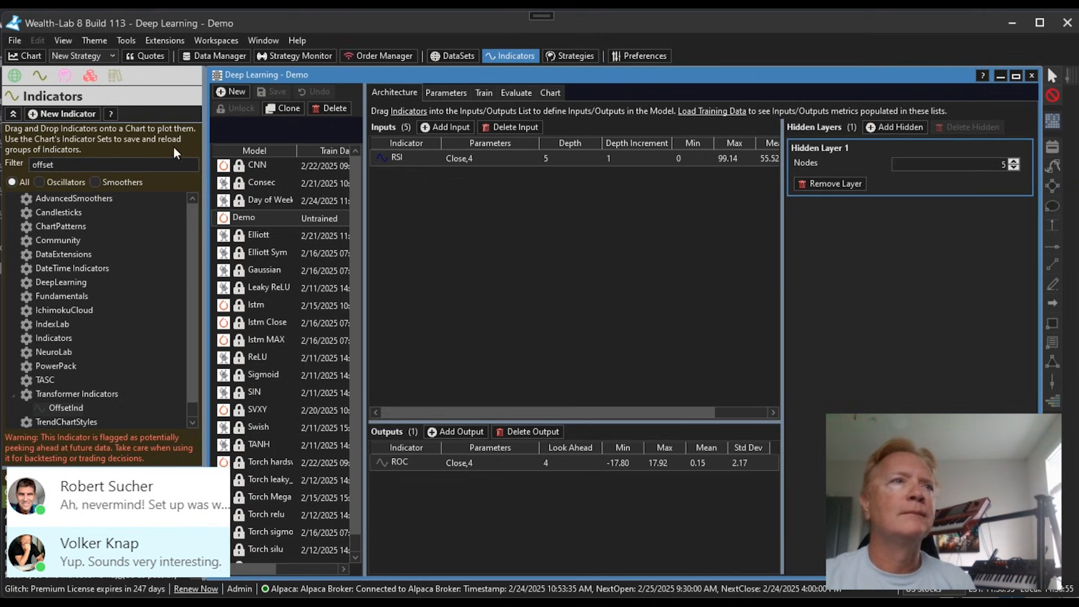
- Find the ROC indicator and add it to Demo's inputs with source Close, period 3 and depth 1
double_click(54, 164)
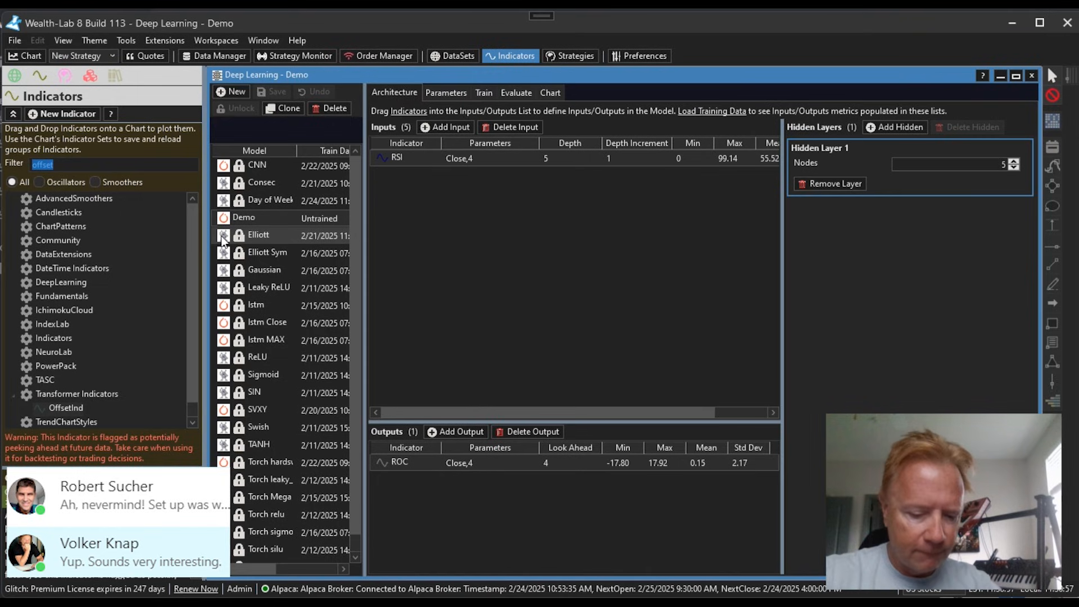
text(roc)
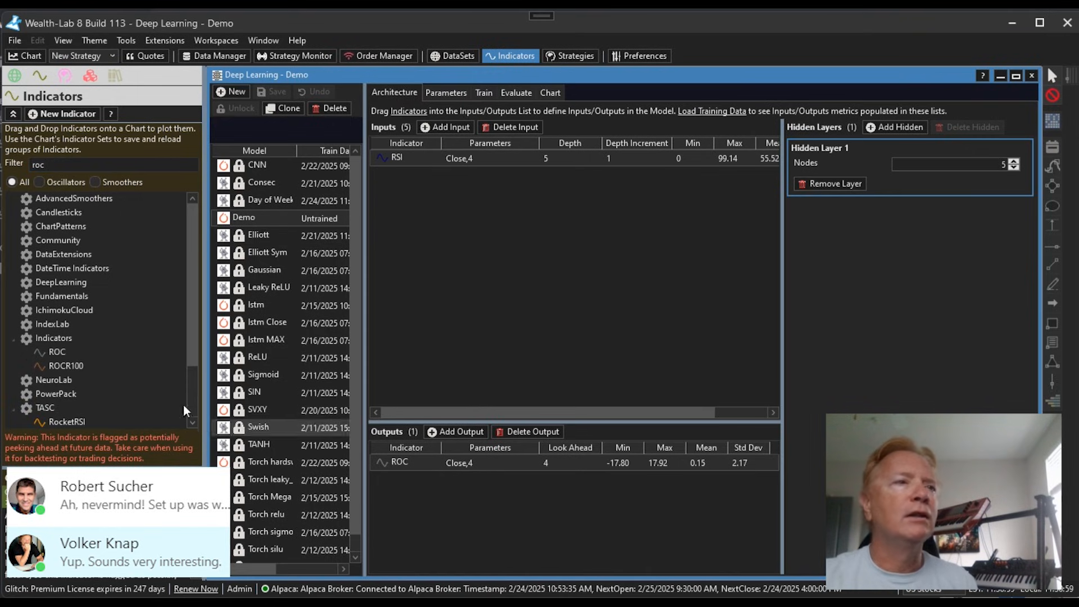
drag(56, 353, 551, 271)
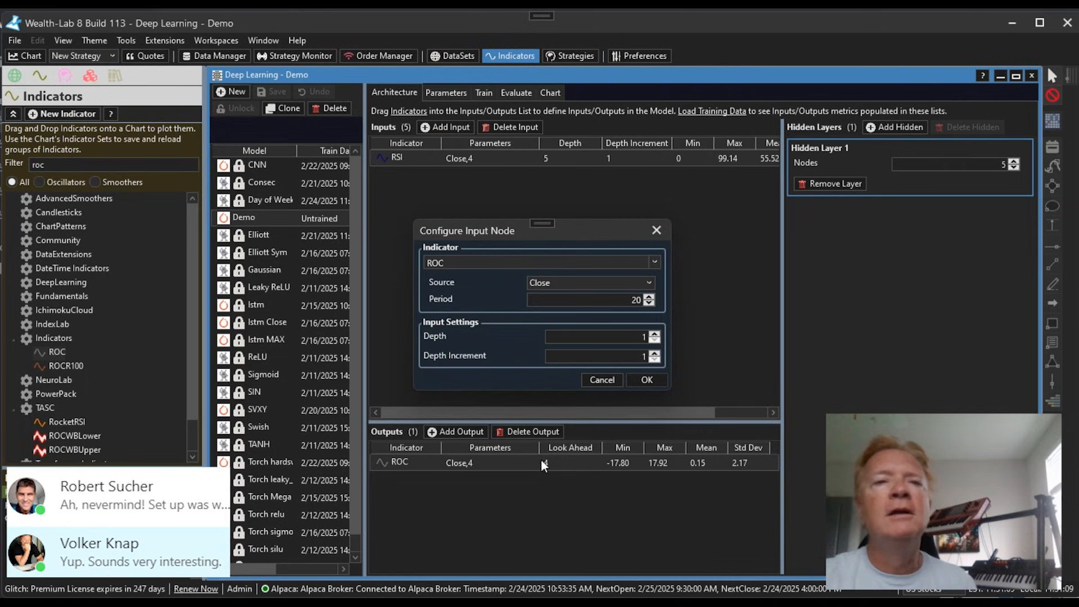
double_click(573, 304)
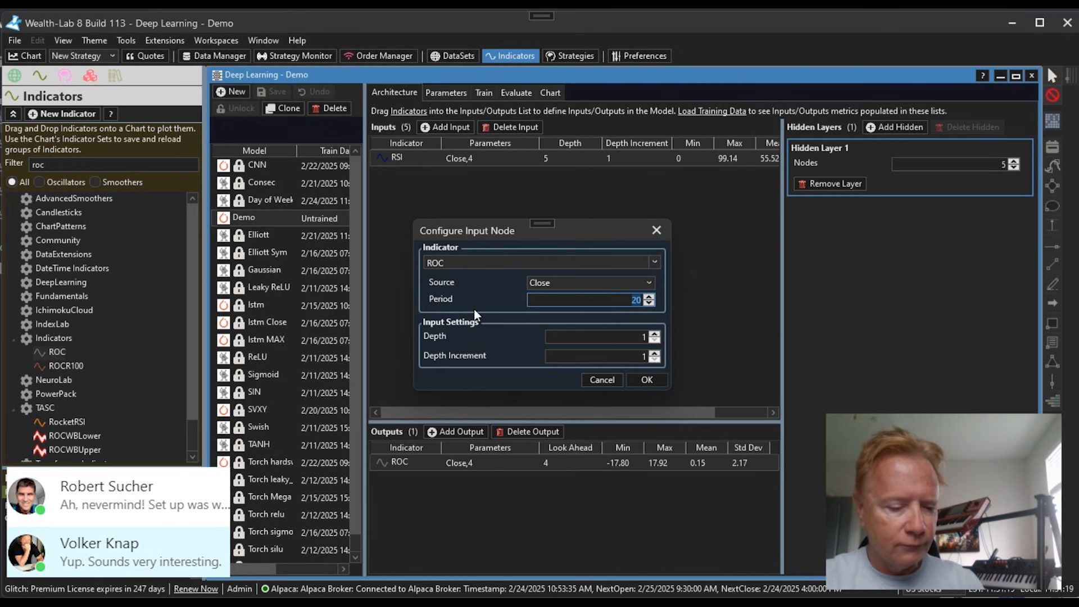
text(3)
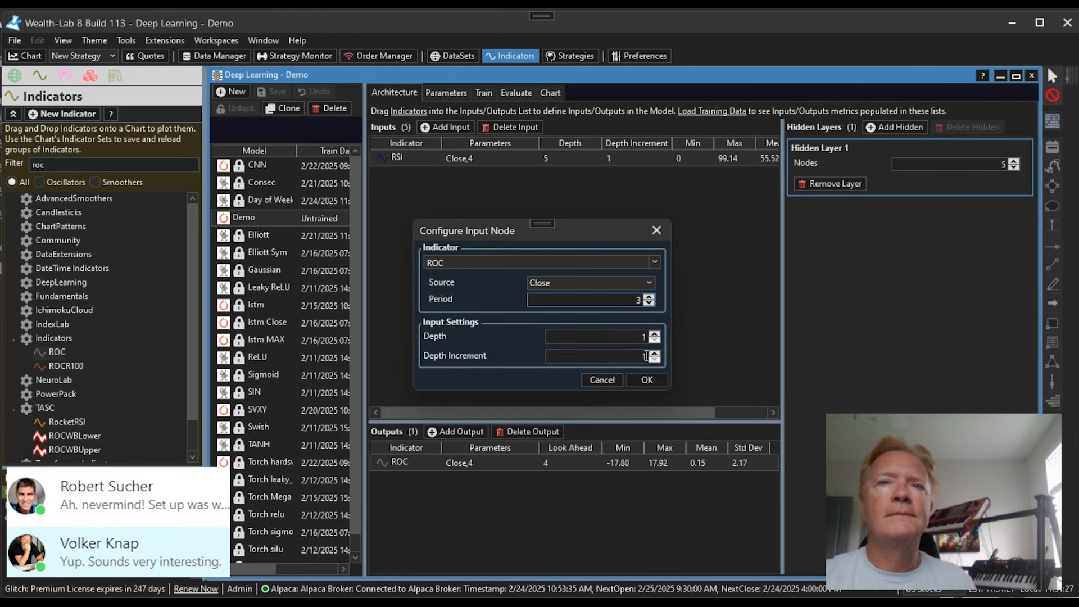
click(647, 380)
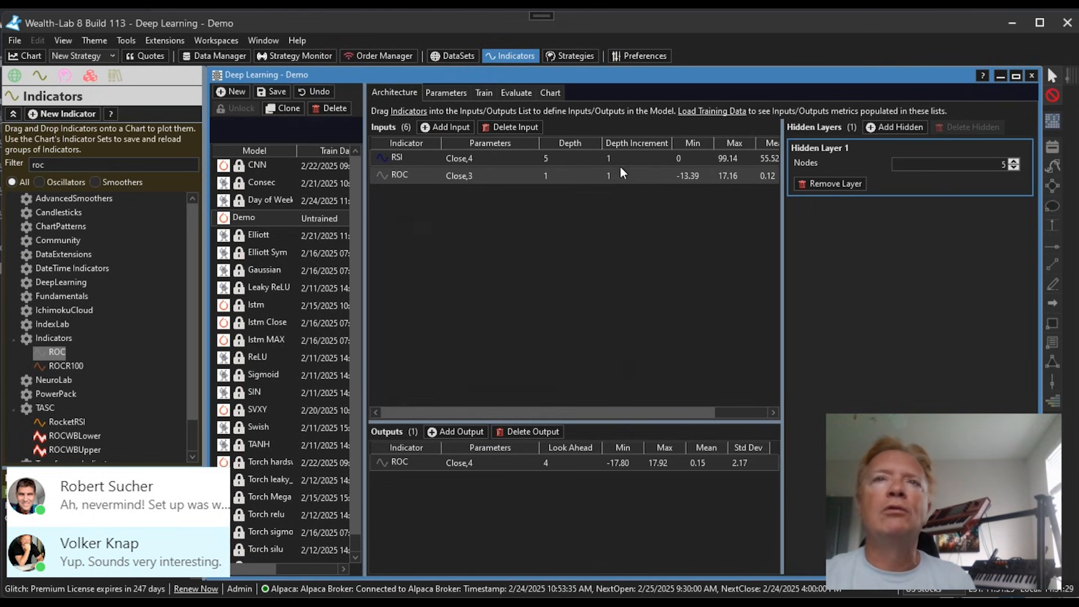
- Set the RSI input's depth to 1
double_click(566, 160)
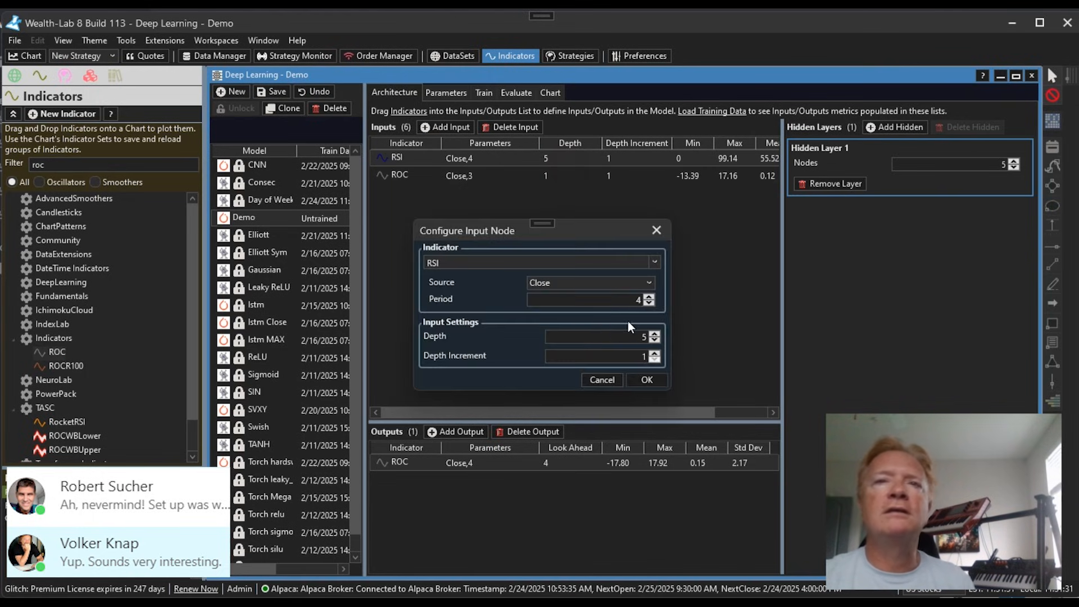
click(654, 342)
click(654, 342)
click(653, 341)
click(654, 341)
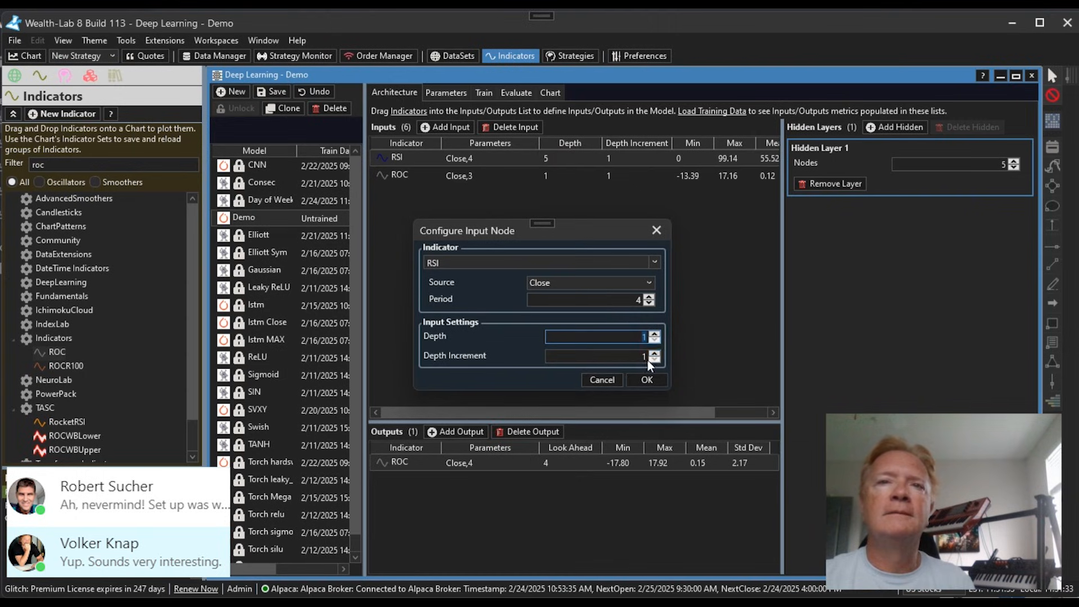
click(647, 381)
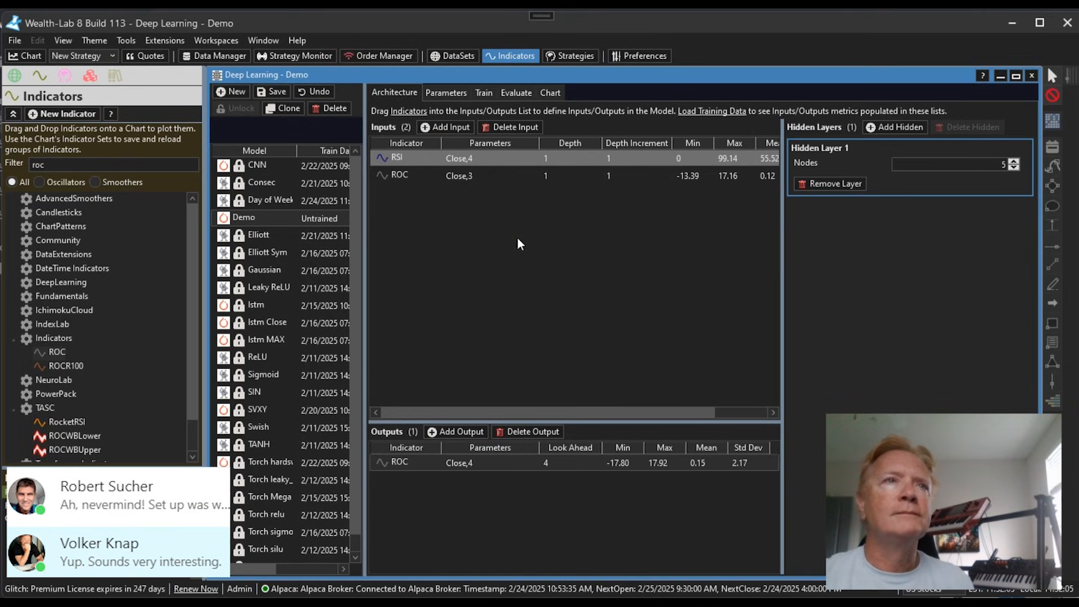
- Find the MACD indicator and add it to Demo's inputs with source Close, periods 12 and 26, and depth 1
drag(74, 165, 20, 176)
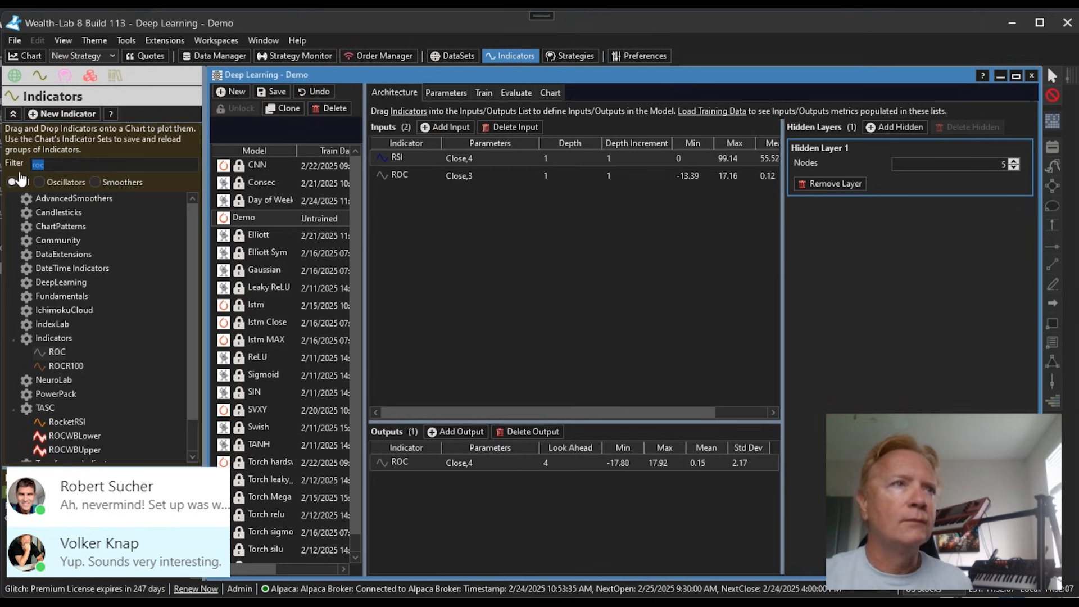
text(ma)
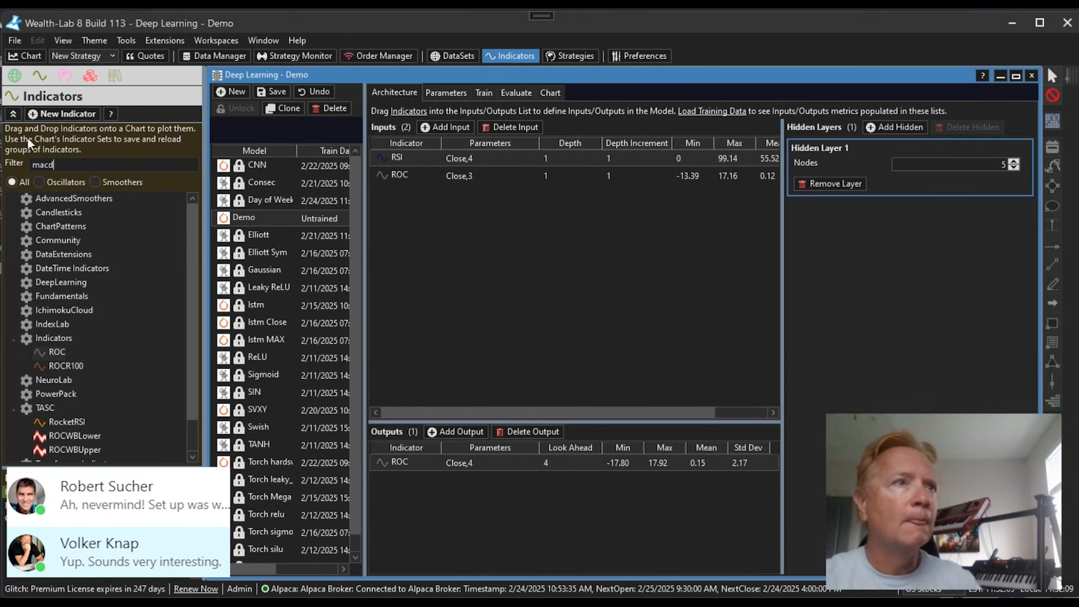
text(cd)
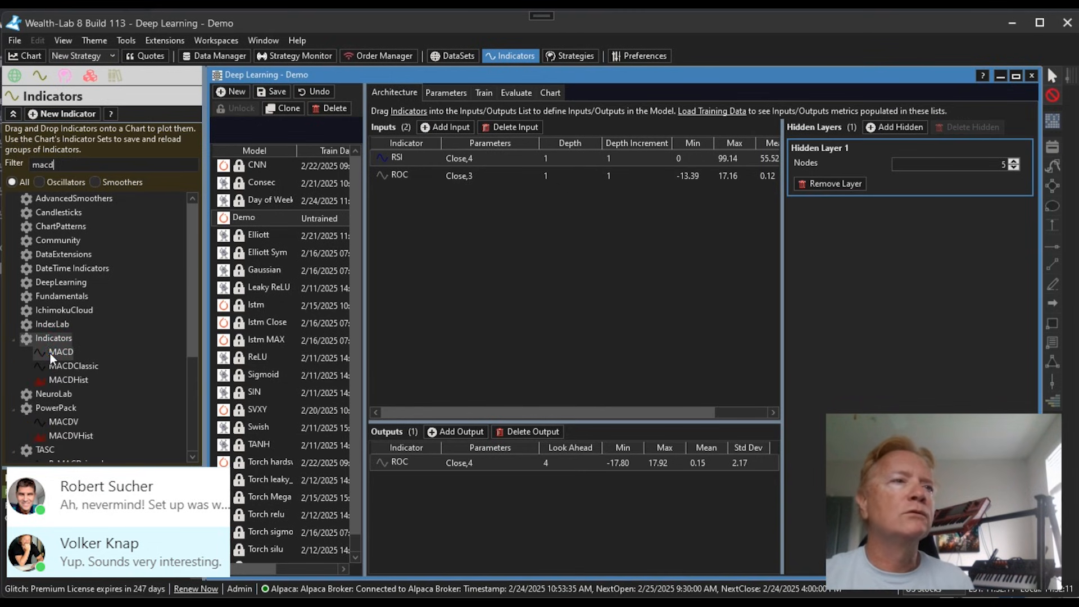
drag(50, 352, 503, 288)
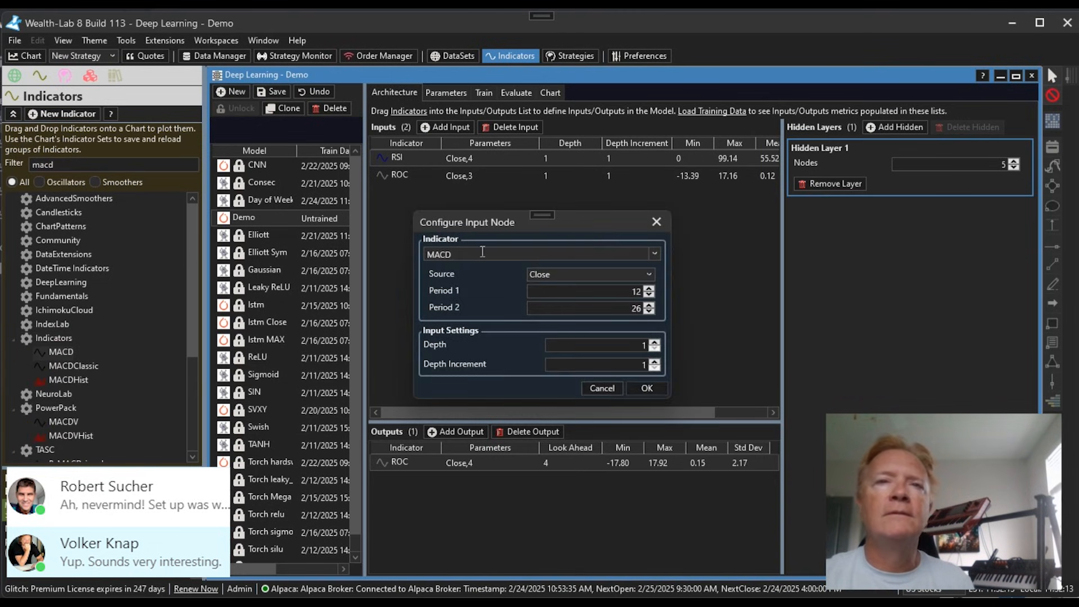
click(646, 391)
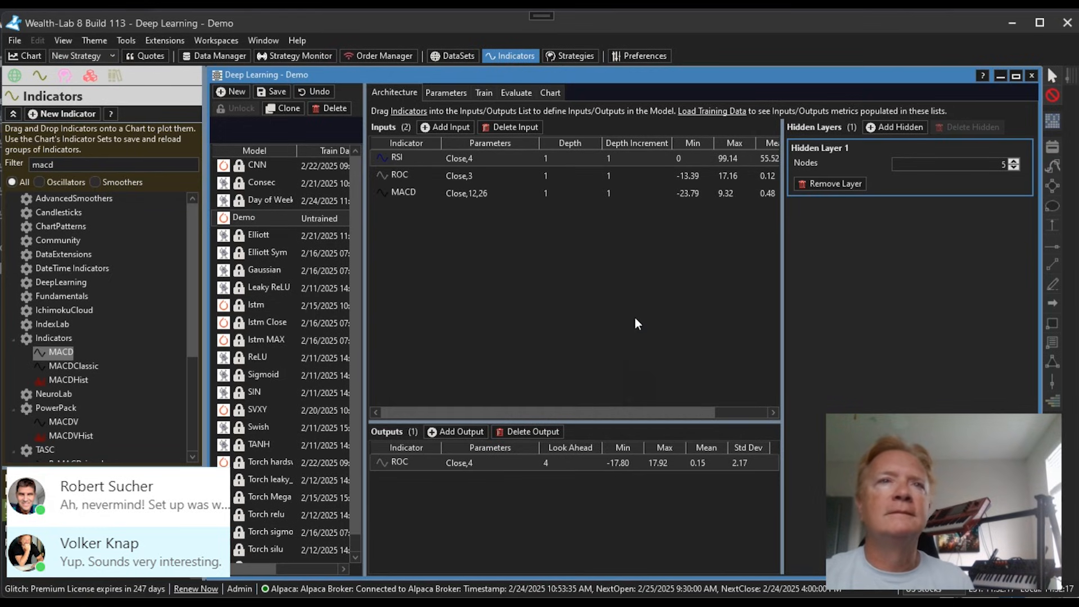
- Change the MACD input's indicator to MACDHist, keeping source Close, periods 12 and 26, and signal line period 9
click(490, 192)
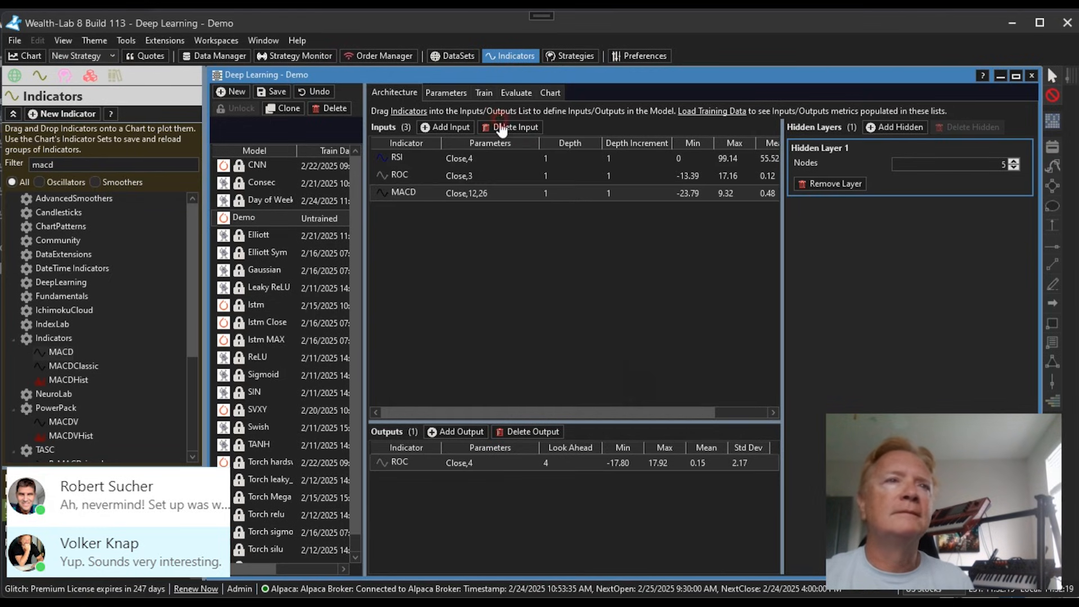
double_click(500, 193)
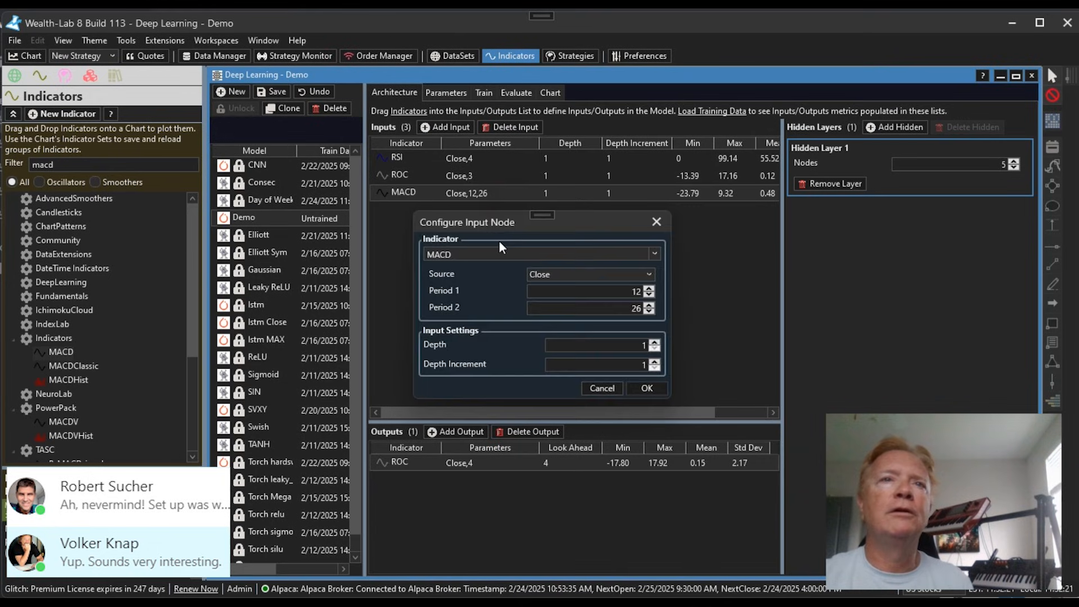
click(502, 248)
click(635, 253)
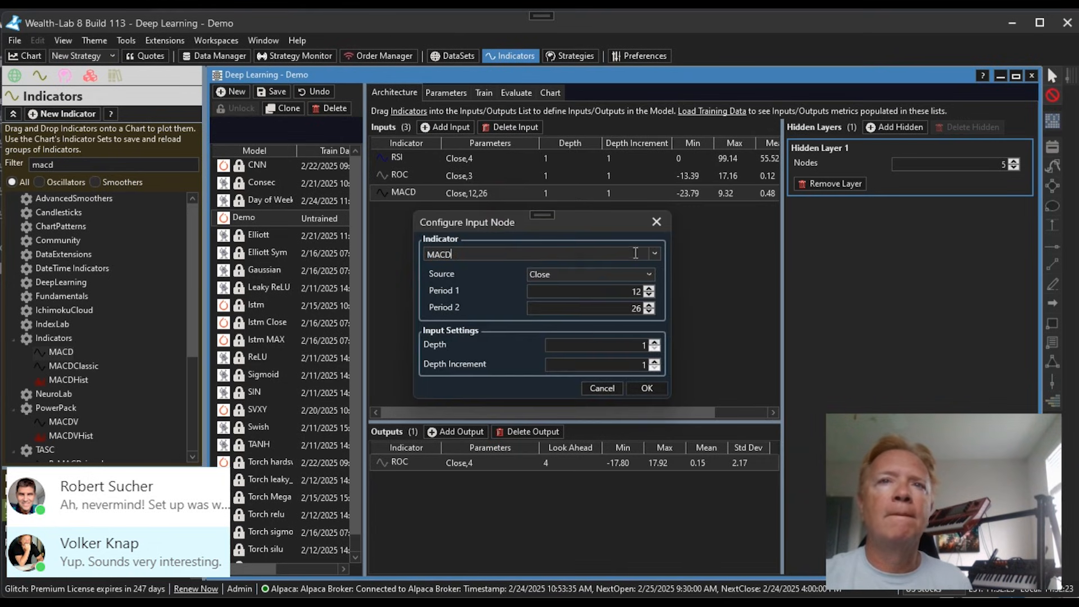
click(656, 253)
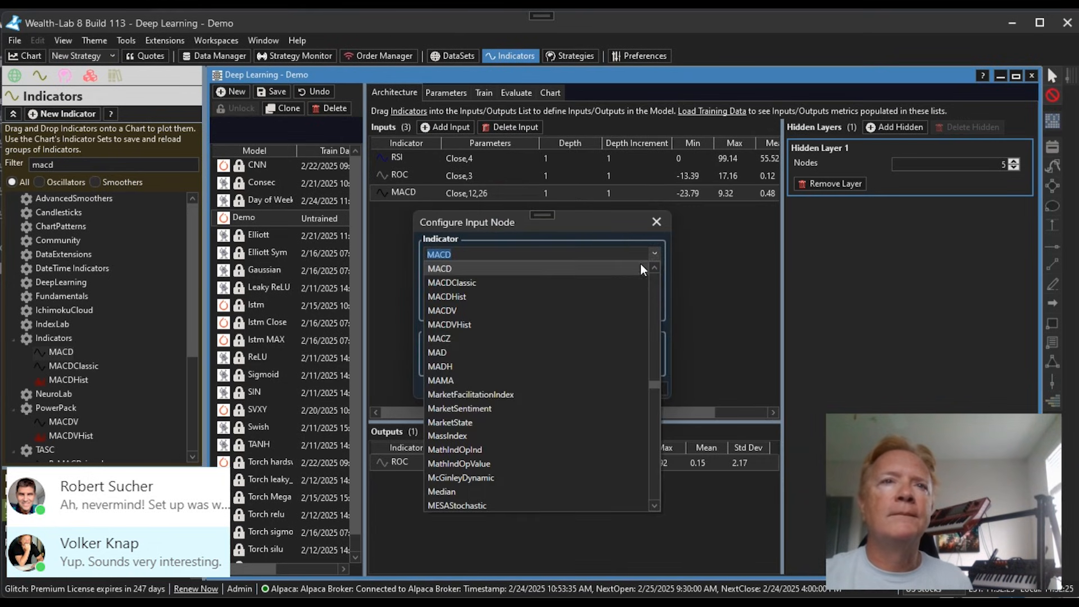
click(605, 296)
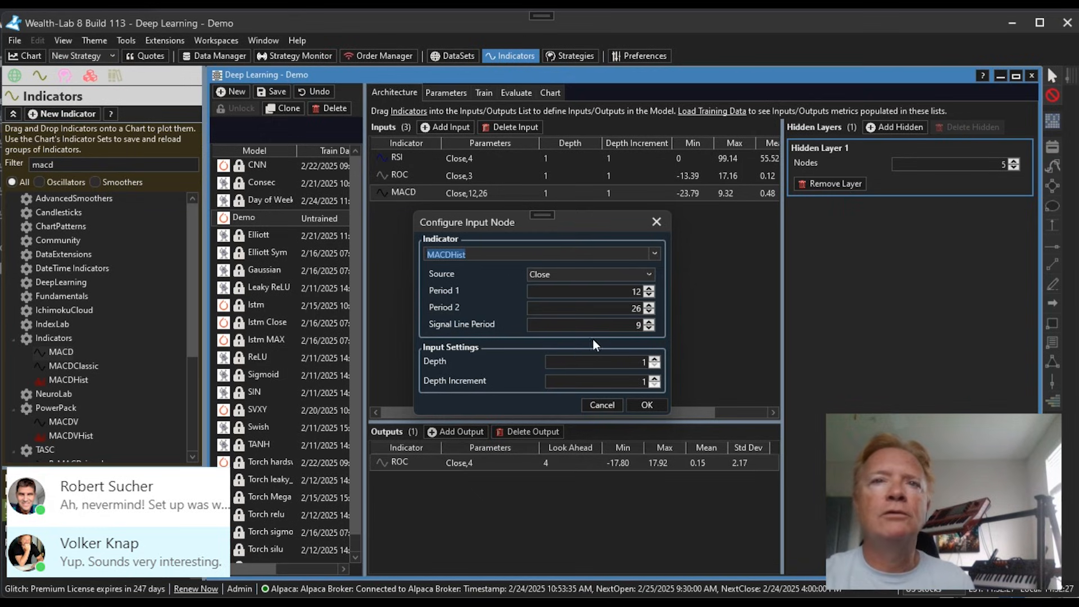
click(647, 405)
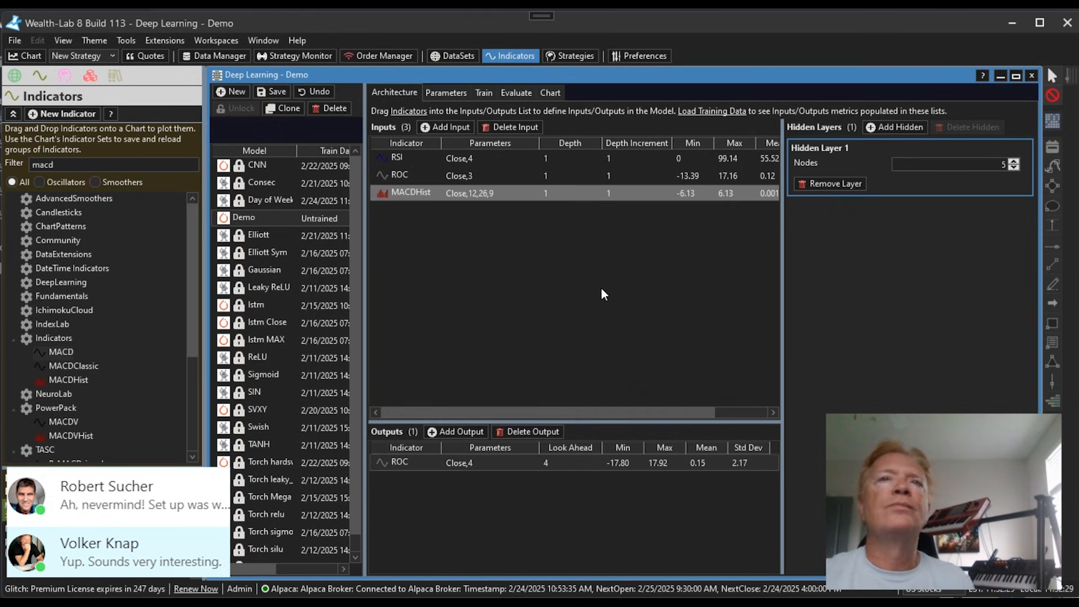
- Review the inputs' mean and standard deviation, the available extensions, and the TorchSharp engine's training parameters
drag(660, 413, 730, 414)
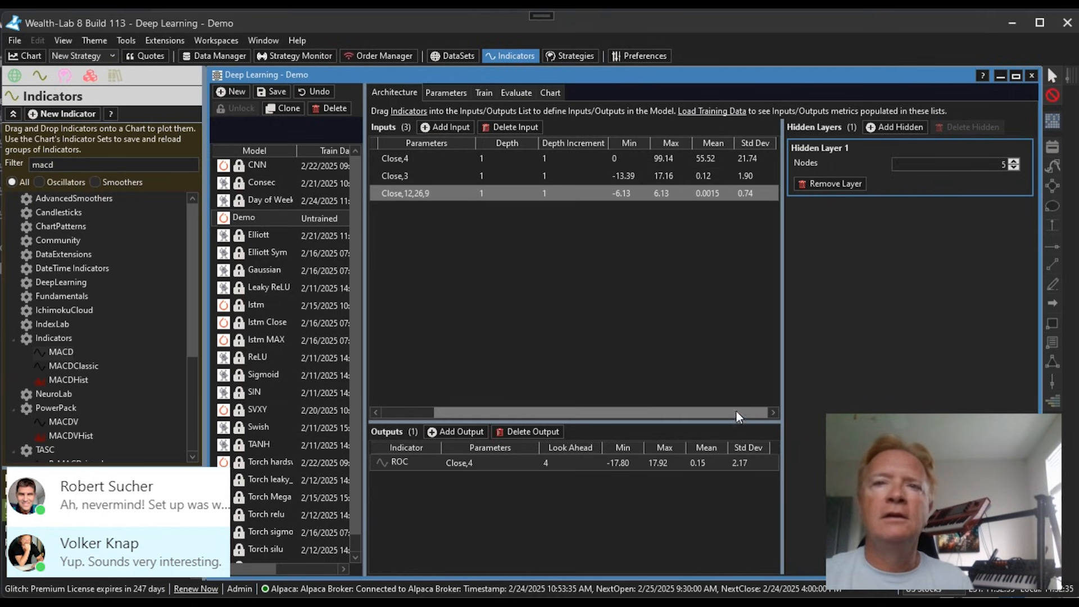
drag(737, 414, 647, 416)
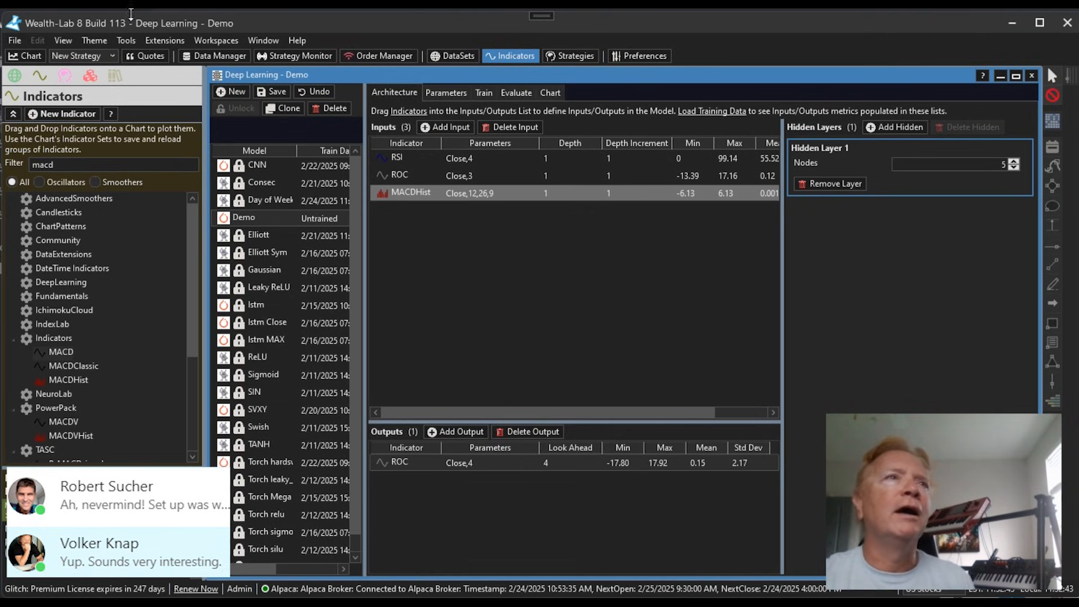
click(167, 41)
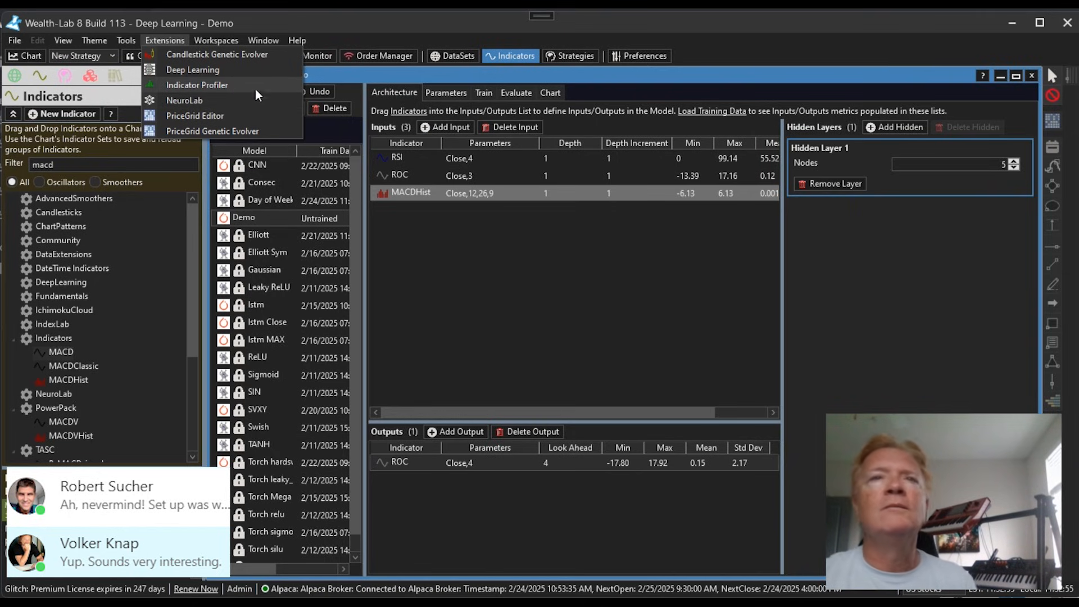
click(448, 72)
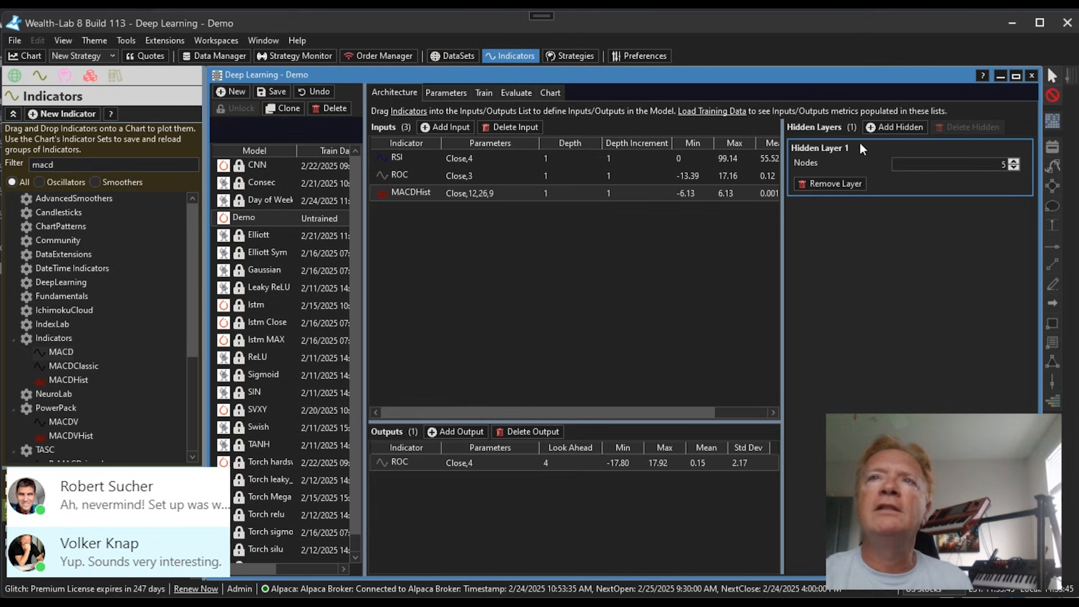
click(452, 91)
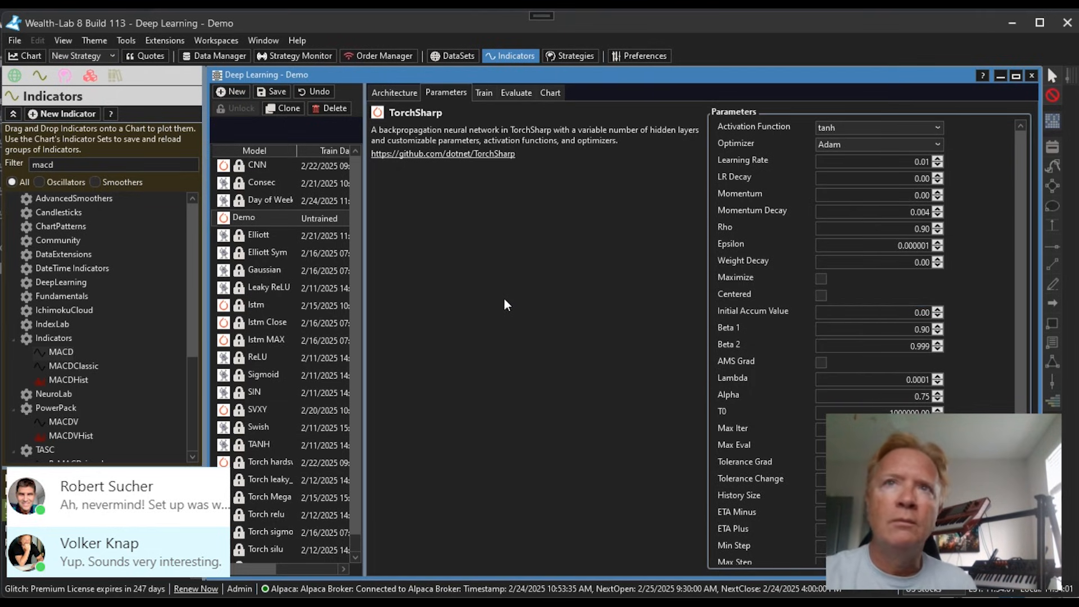
click(411, 89)
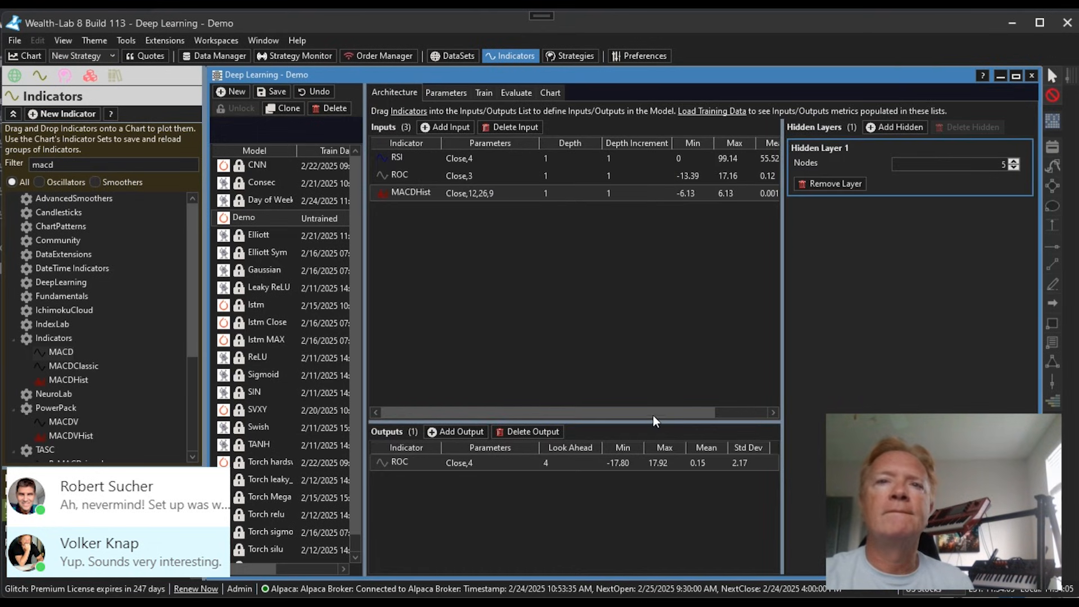
drag(653, 414, 710, 413)
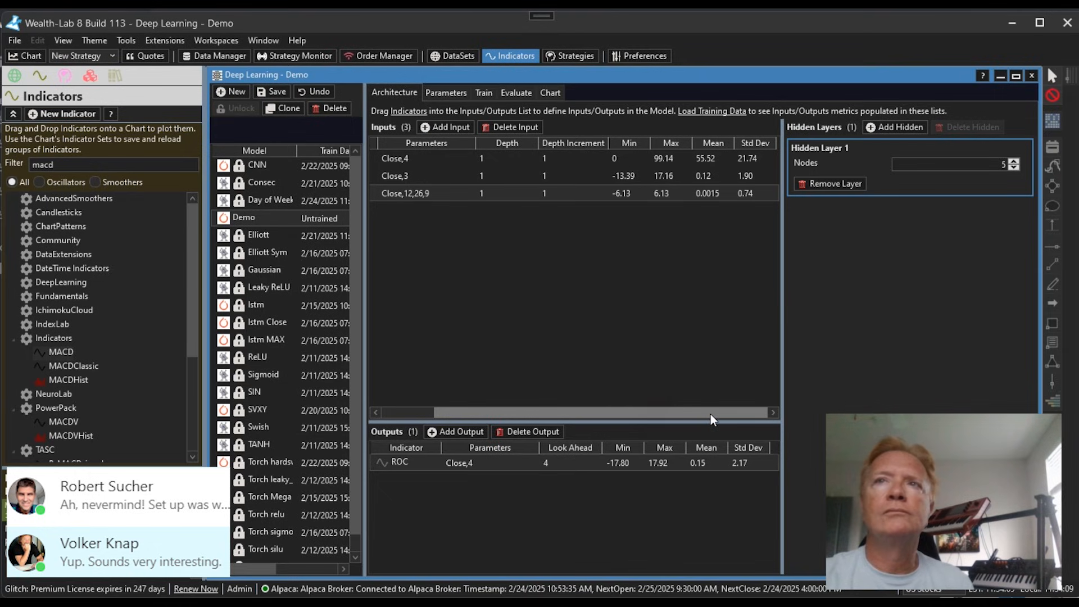
- Review Demo's TorchSharp parameters, the Deep Learning Extension help topic, and the training settings
click(454, 93)
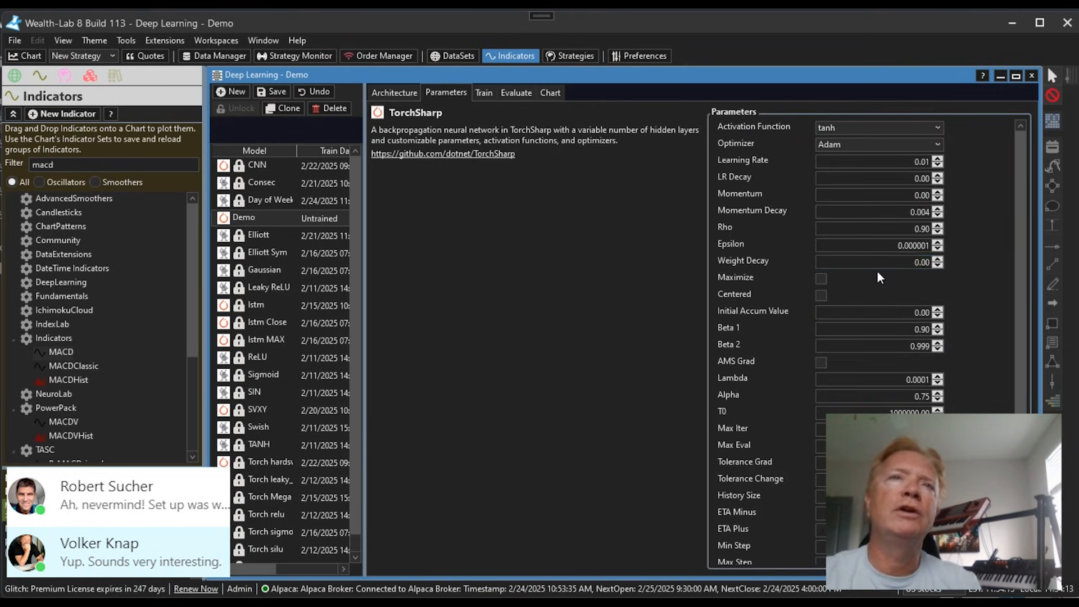
click(981, 77)
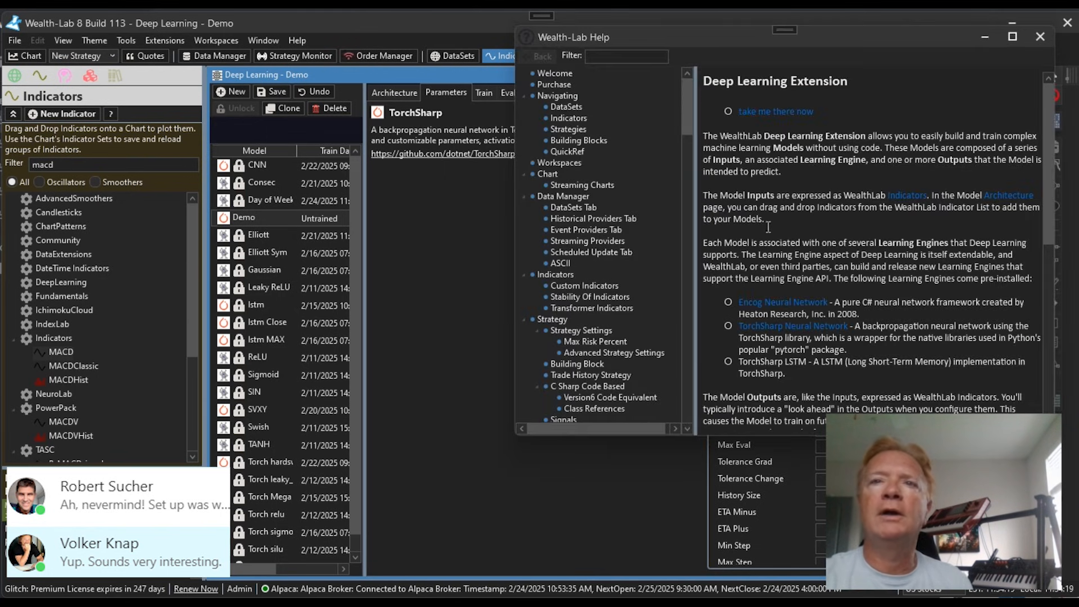
scroll(767, 236, down, 3)
scroll(766, 284, down, 1)
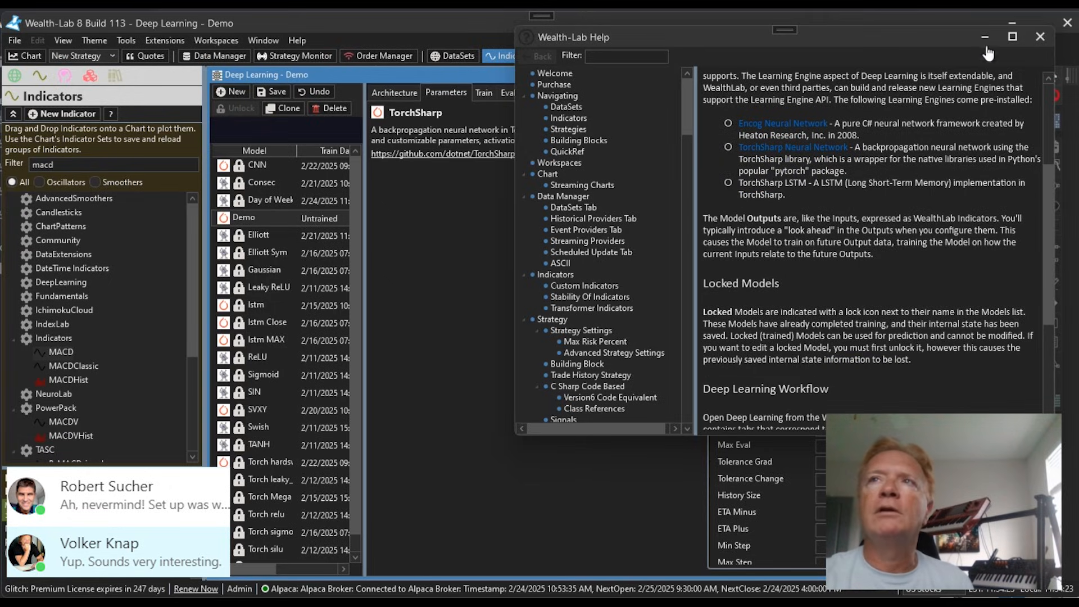
click(1040, 37)
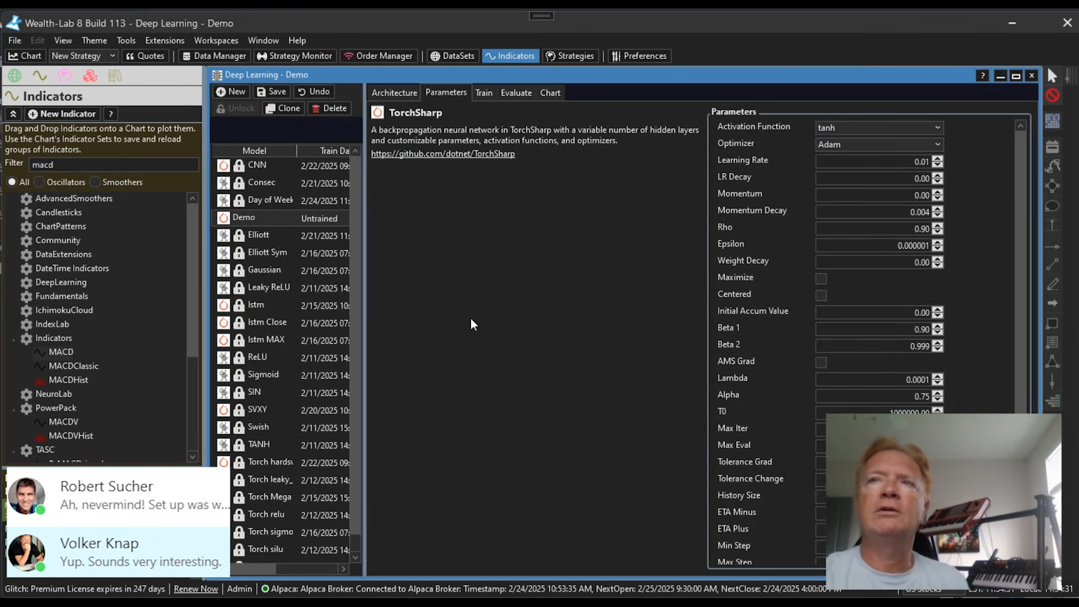
click(478, 99)
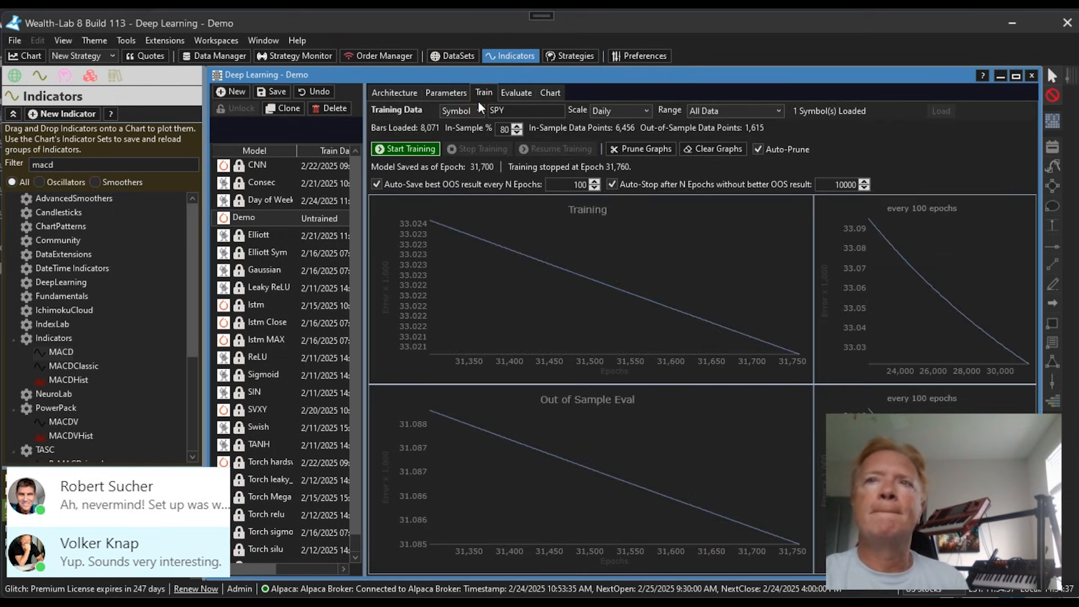
- Find the IBS indicator and add it to Demo's inputs with period 1, depth 1, and depth increment 1
click(411, 99)
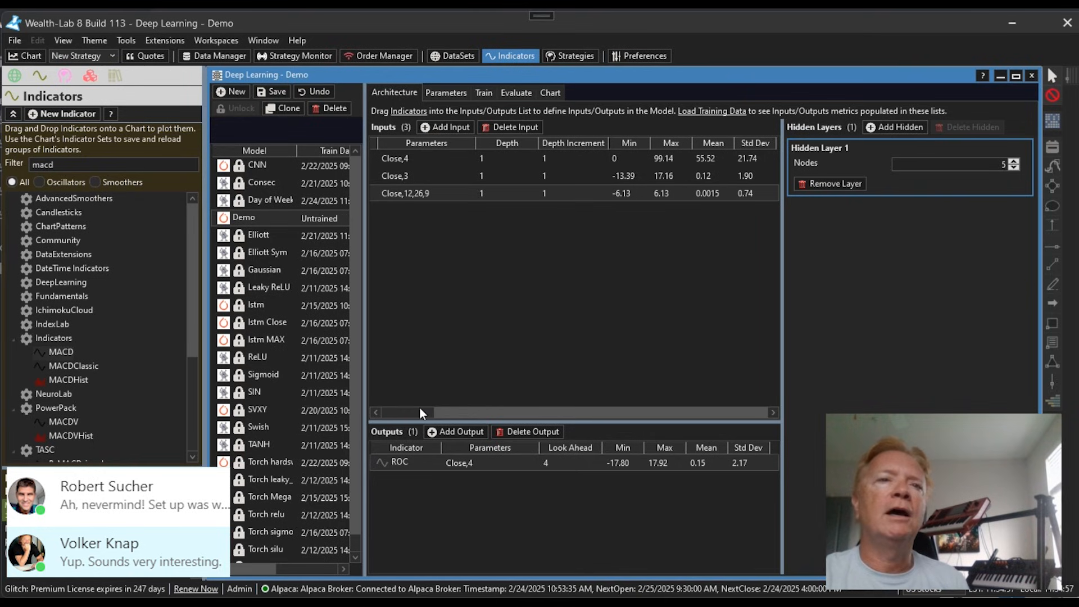
drag(427, 407, 419, 413)
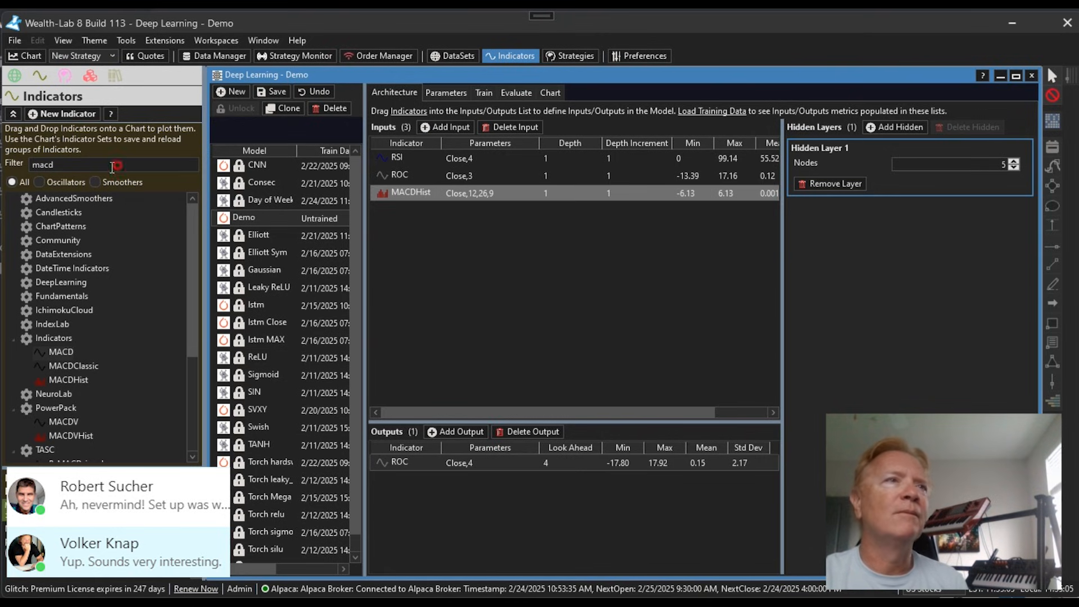
drag(115, 166, 12, 163)
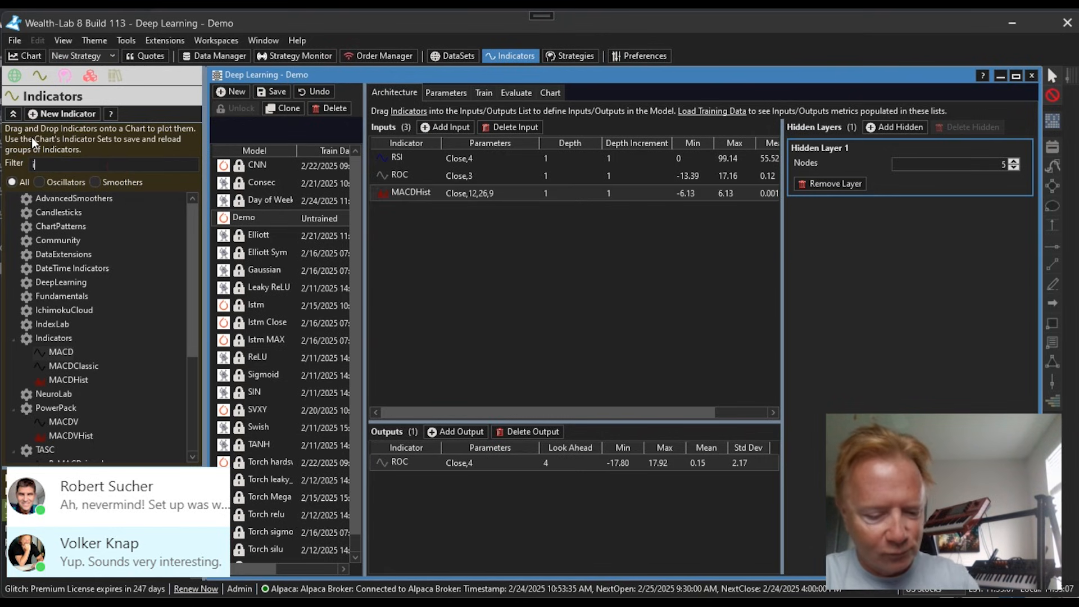
text(ib)
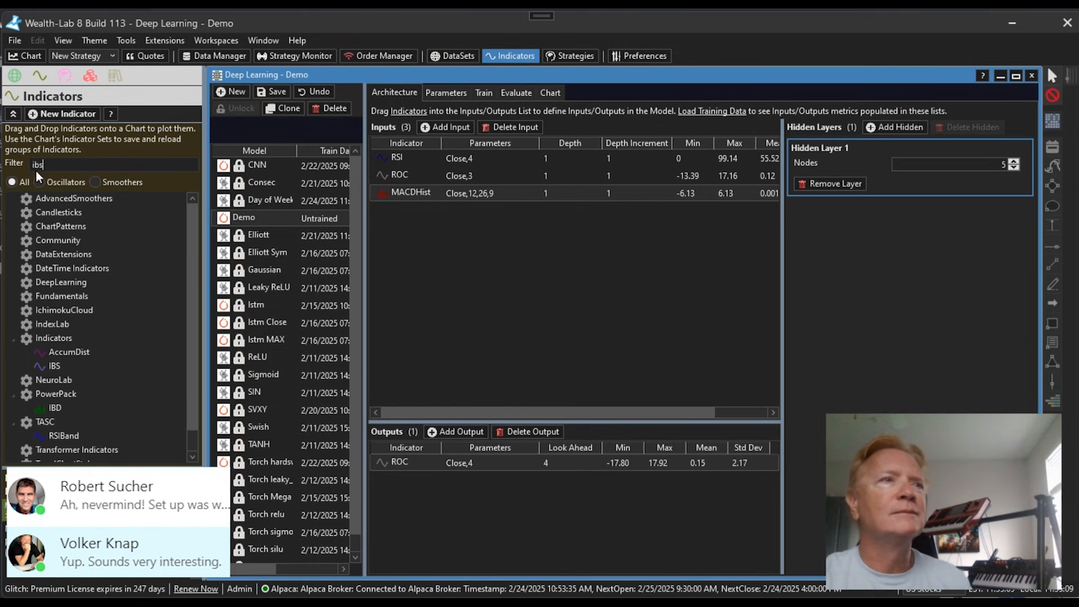
text(s)
drag(48, 353, 426, 306)
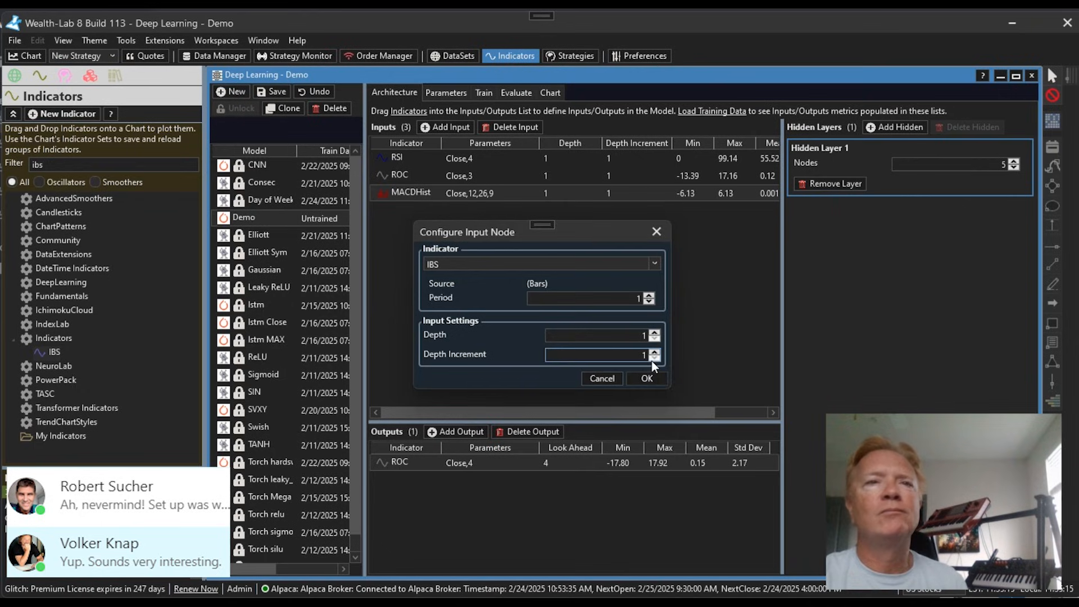
click(646, 378)
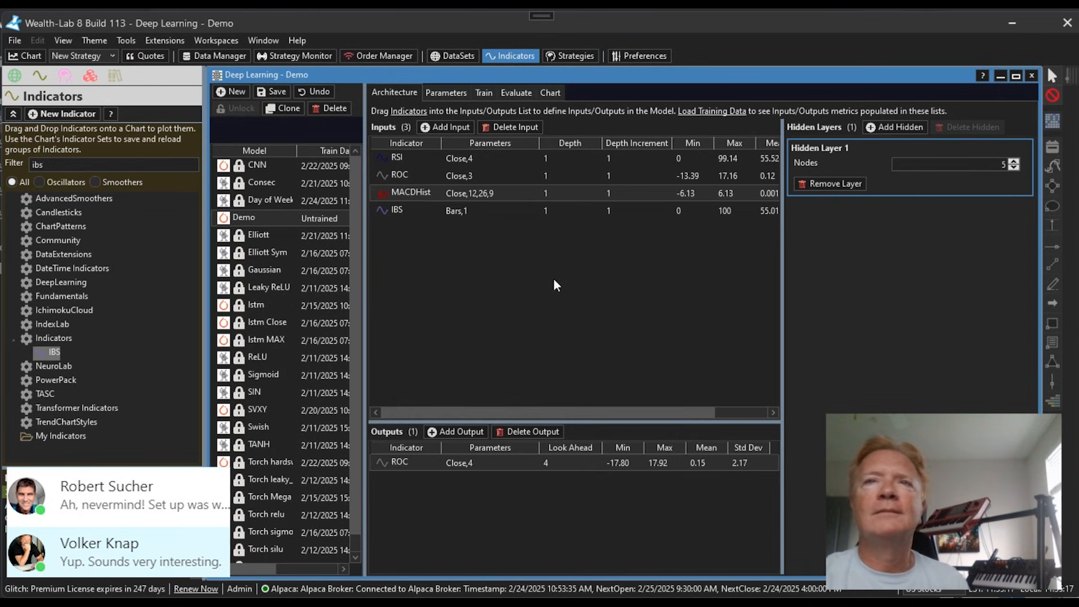
drag(619, 409, 560, 386)
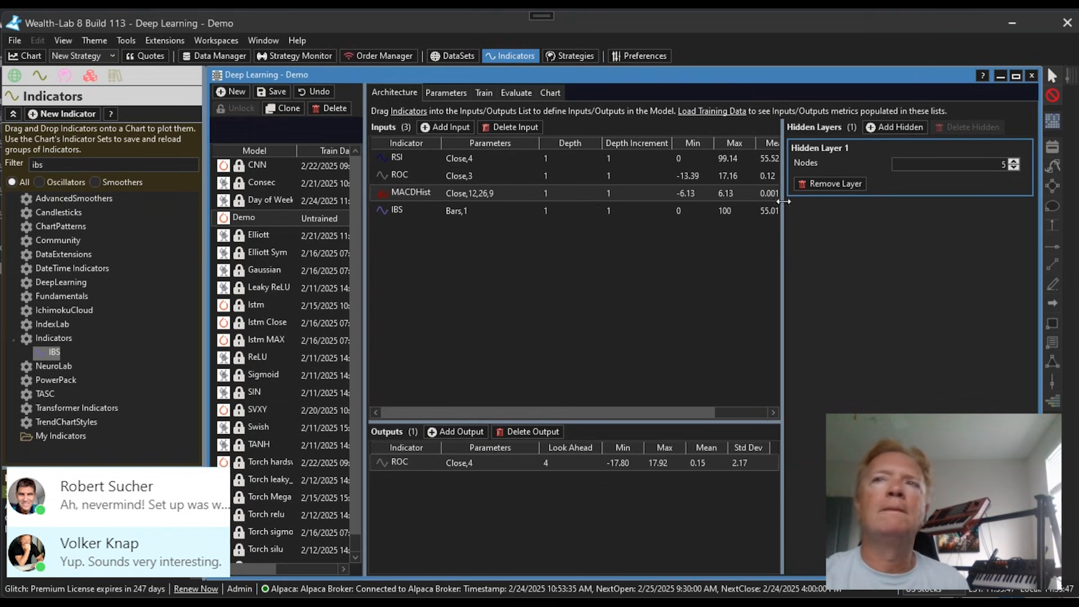
- Set Hidden Layer 1 to 3 nodes and save the Demo model
click(1014, 168)
click(1014, 168)
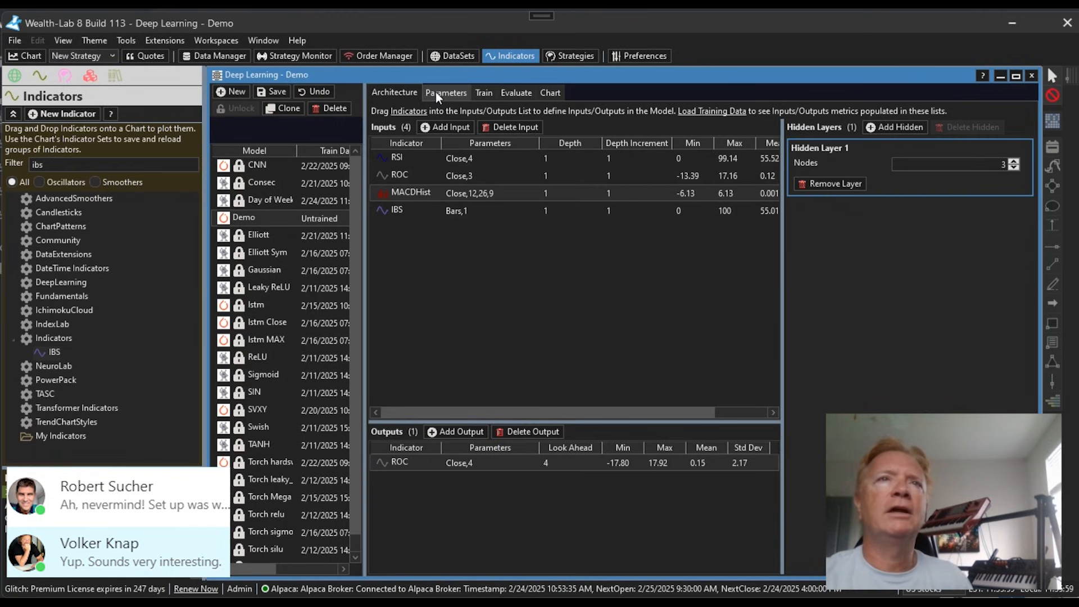
click(273, 91)
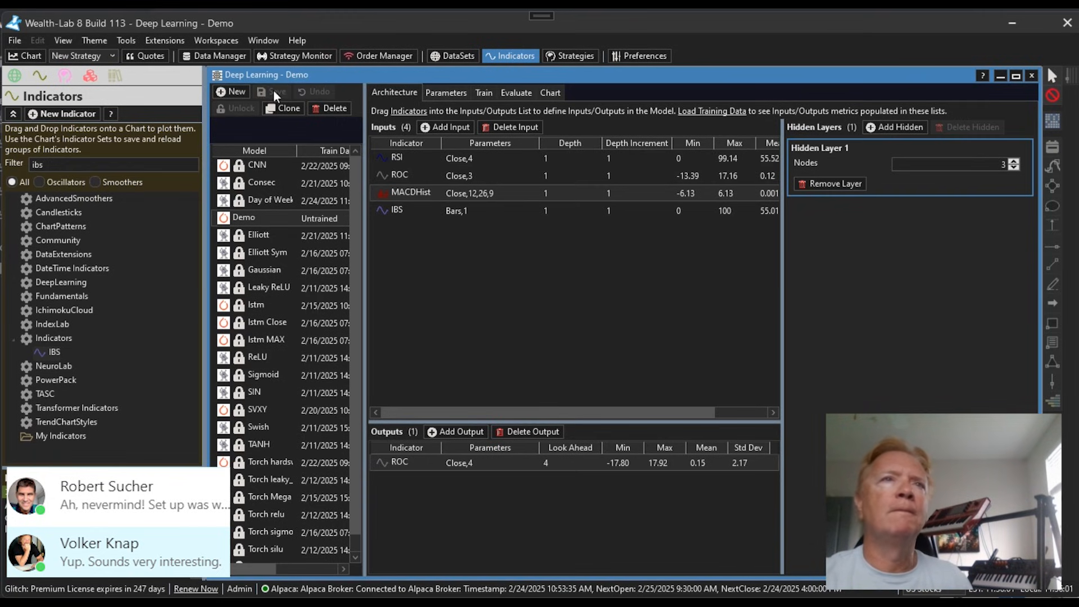
- Restore the Deep Learning window to a smaller size, train Demo on daily SPY data until auto-stop, and dismiss the completion message
click(487, 91)
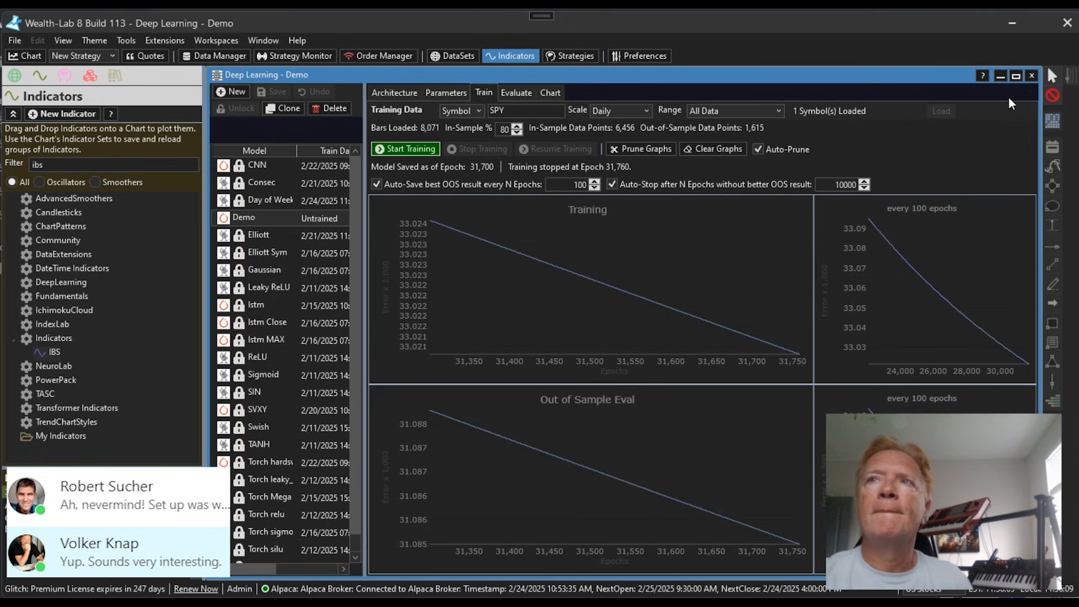
click(1015, 76)
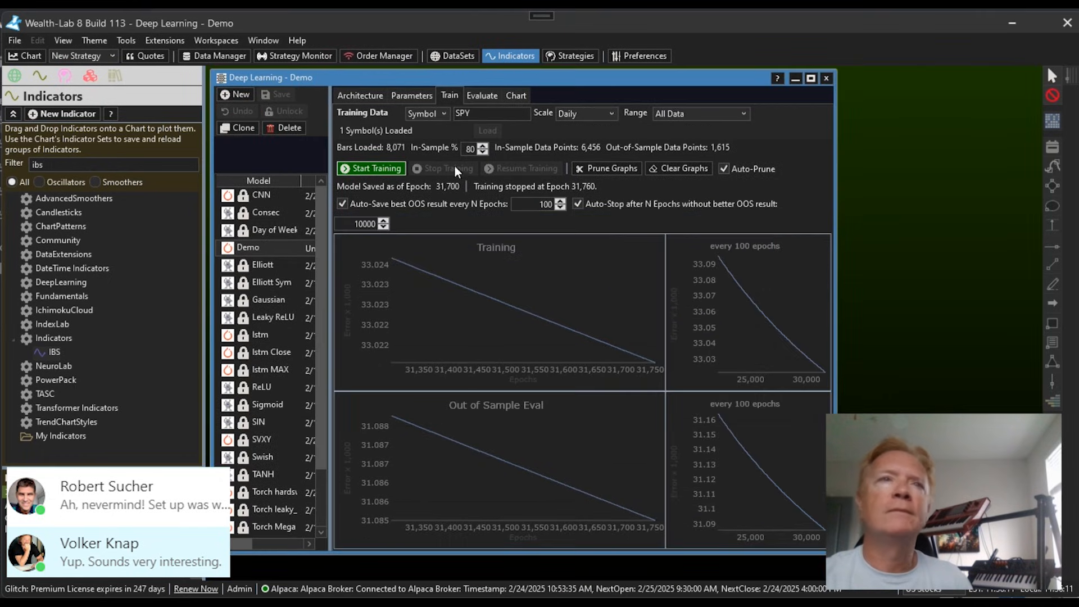
click(381, 170)
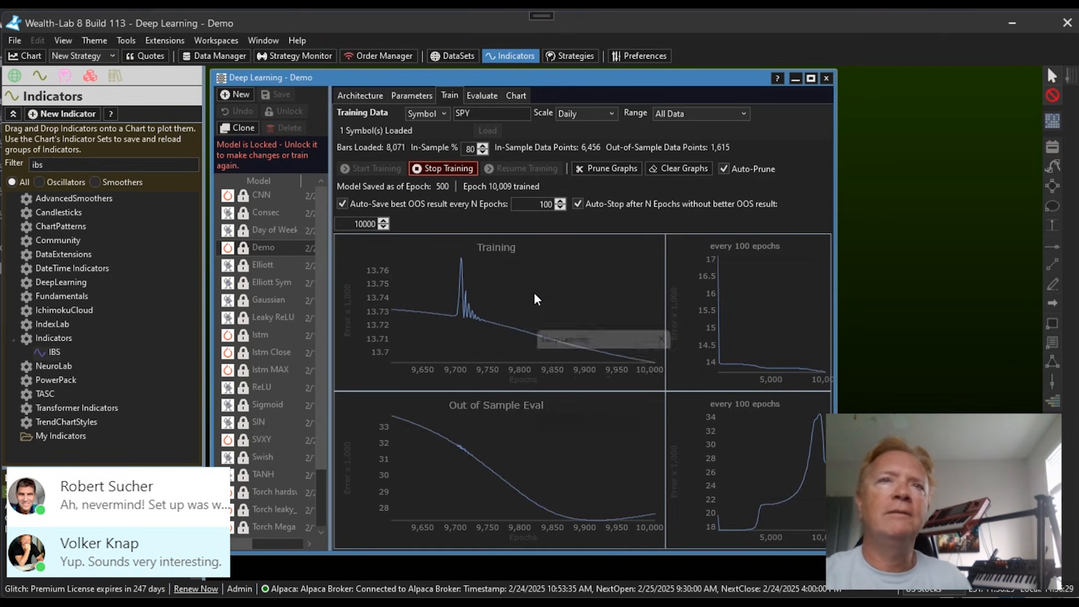
click(648, 403)
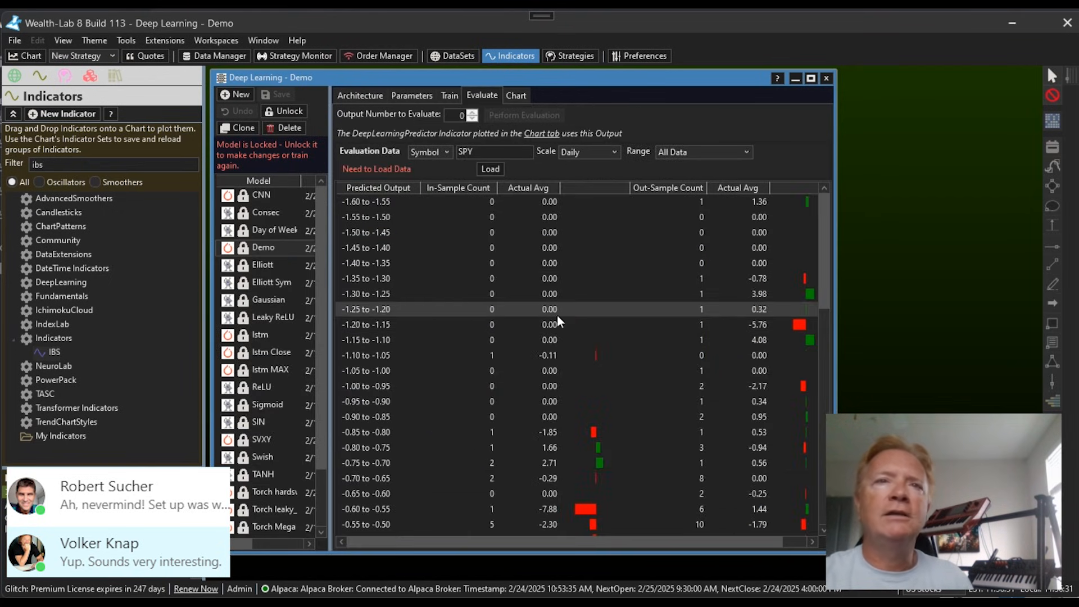
- Examine Demo's training curves and compare in-sample and out-of-sample actual averages across the predicted output ranges
click(450, 95)
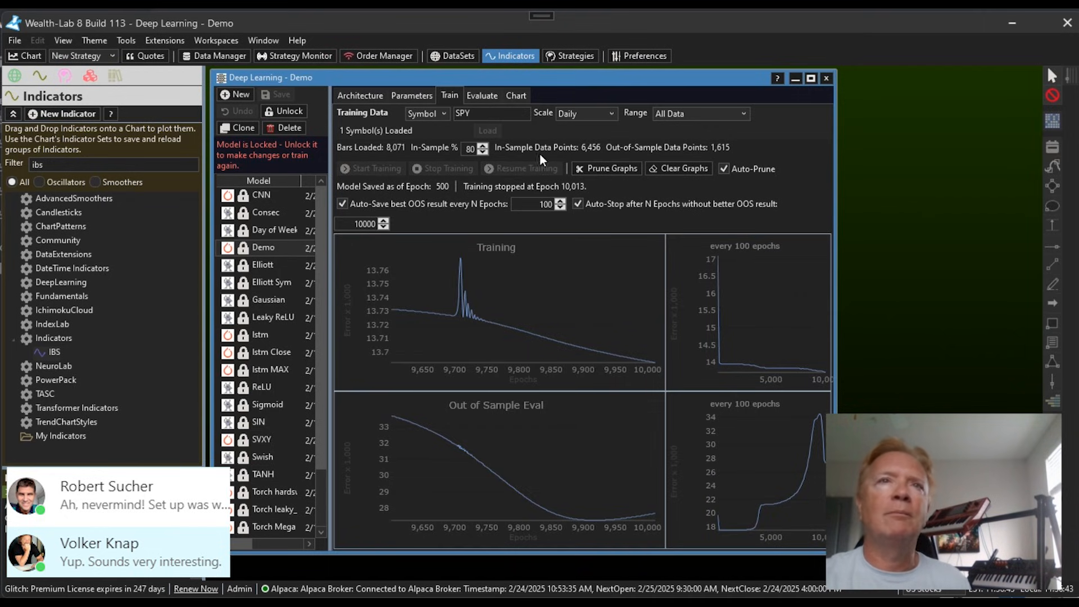
click(479, 97)
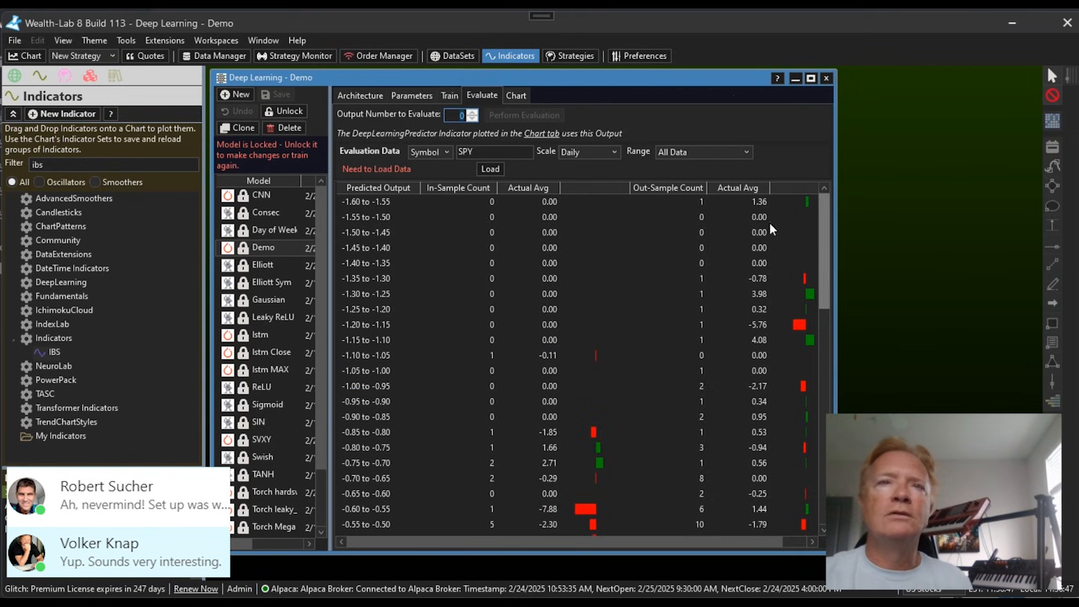
drag(632, 187, 632, 188)
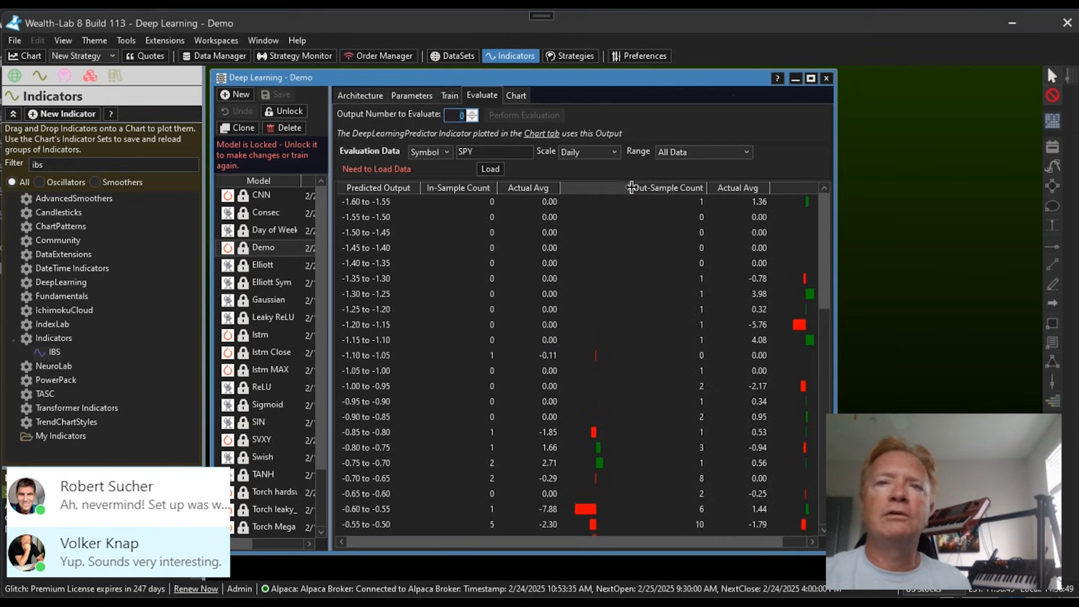
click(825, 215)
drag(826, 218, 821, 435)
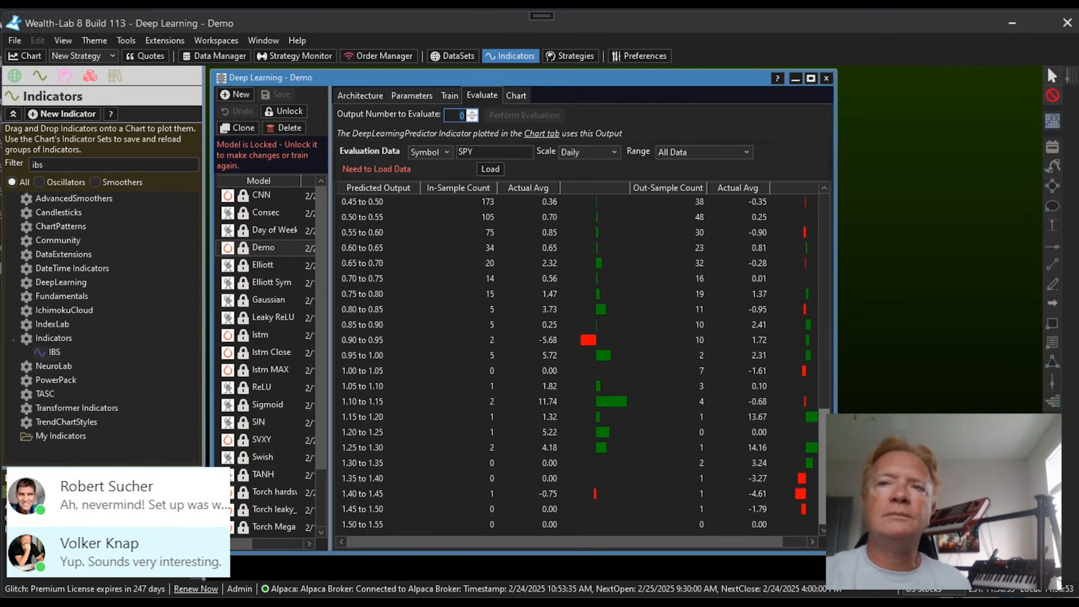
click(822, 332)
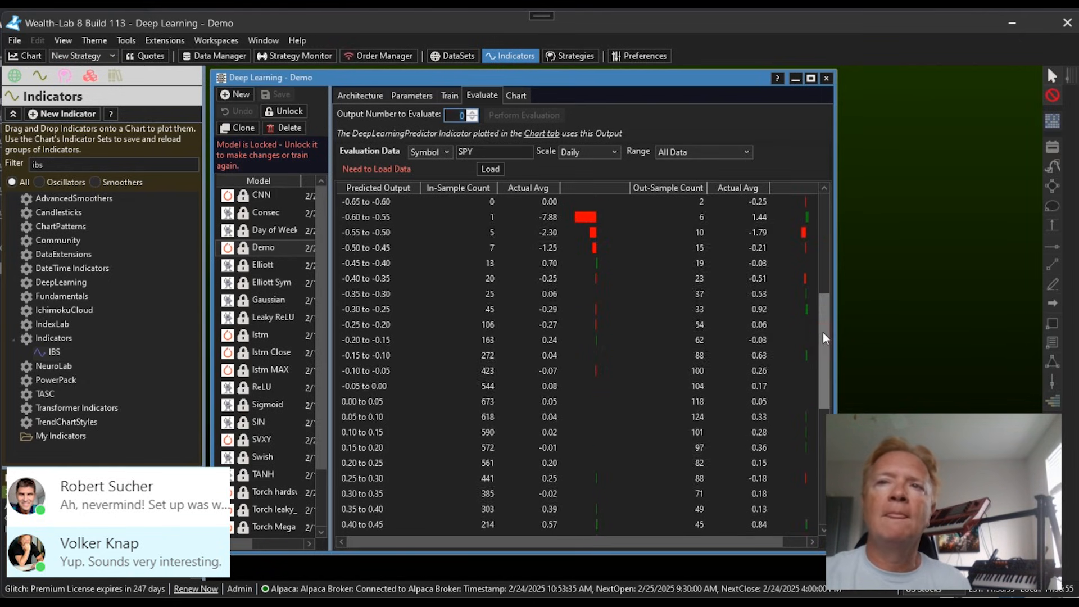
drag(823, 333, 787, 312)
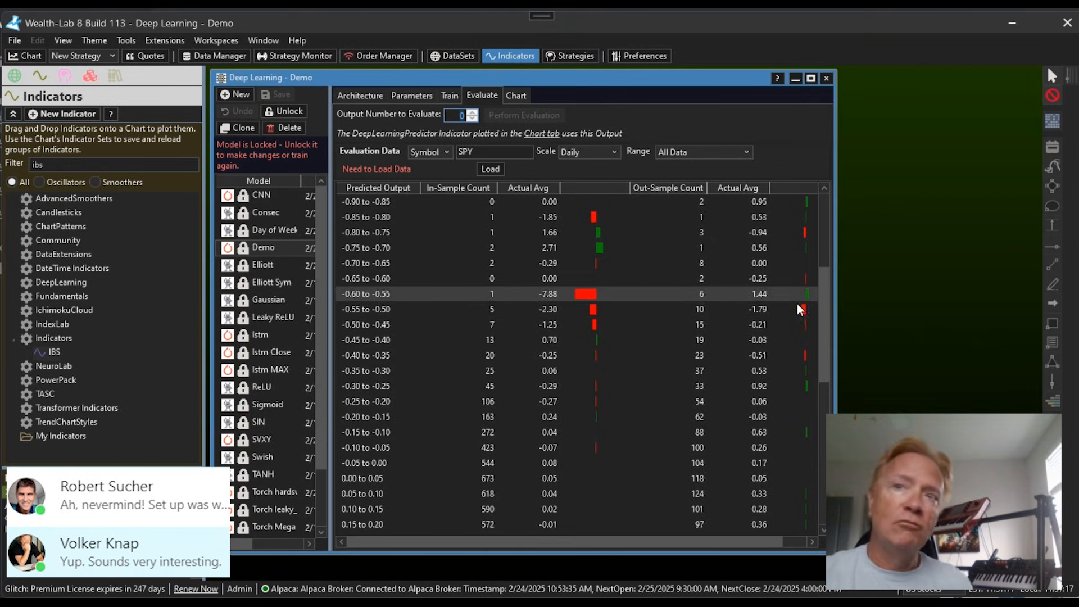
drag(824, 279, 820, 407)
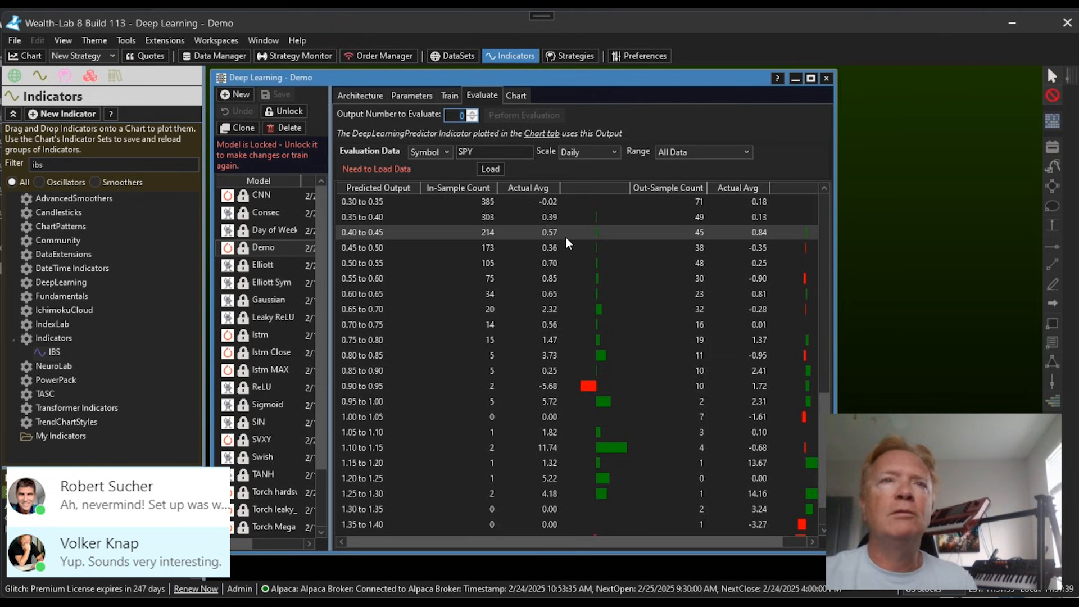
- Delete the DayOfWk indicator from Demo's SPY chart
click(516, 96)
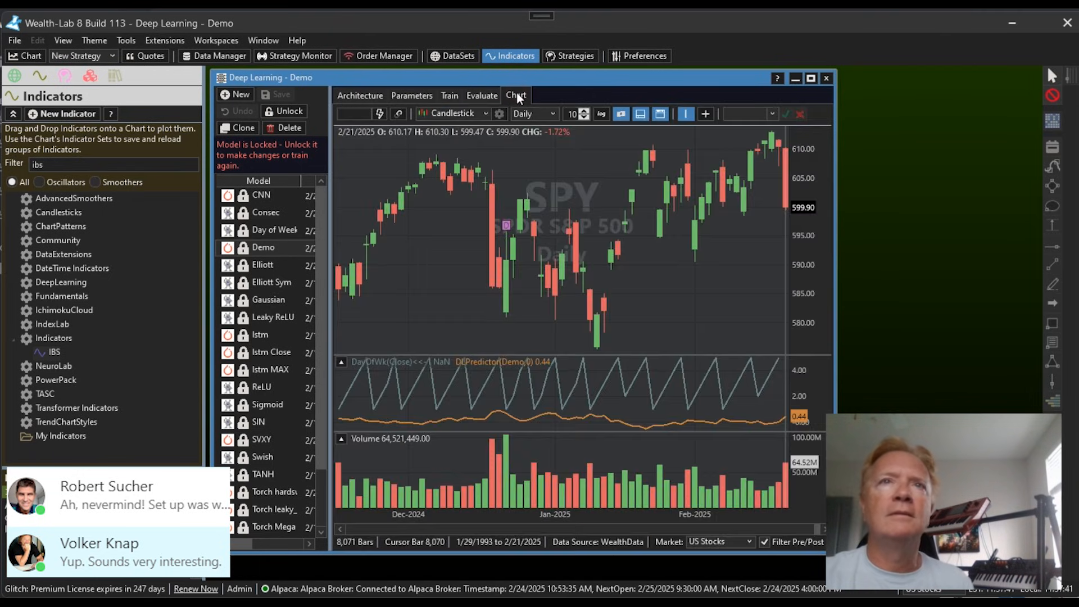
right_click(428, 361)
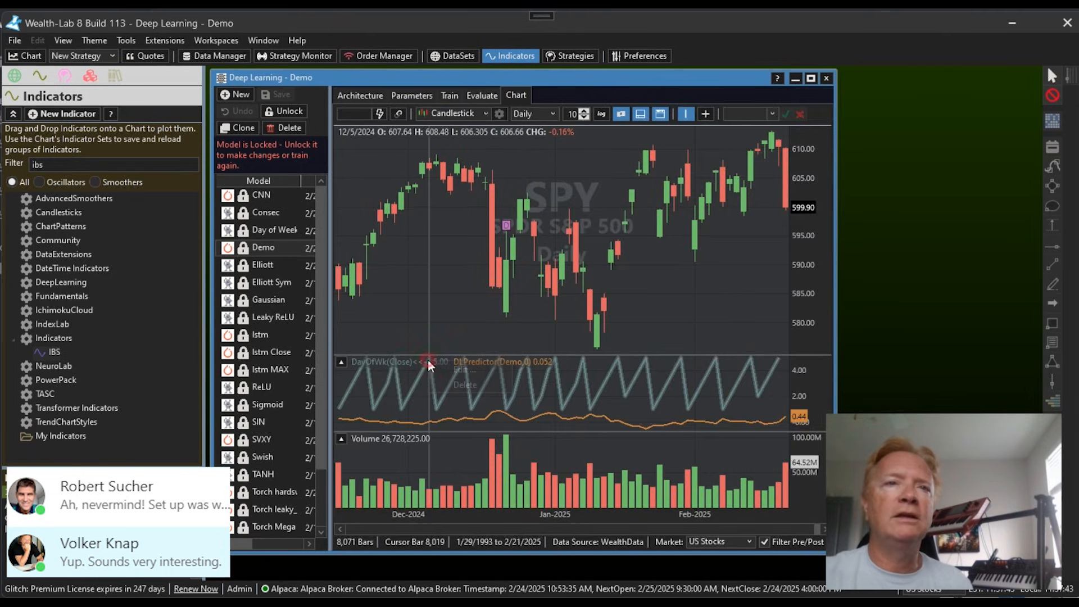
click(458, 384)
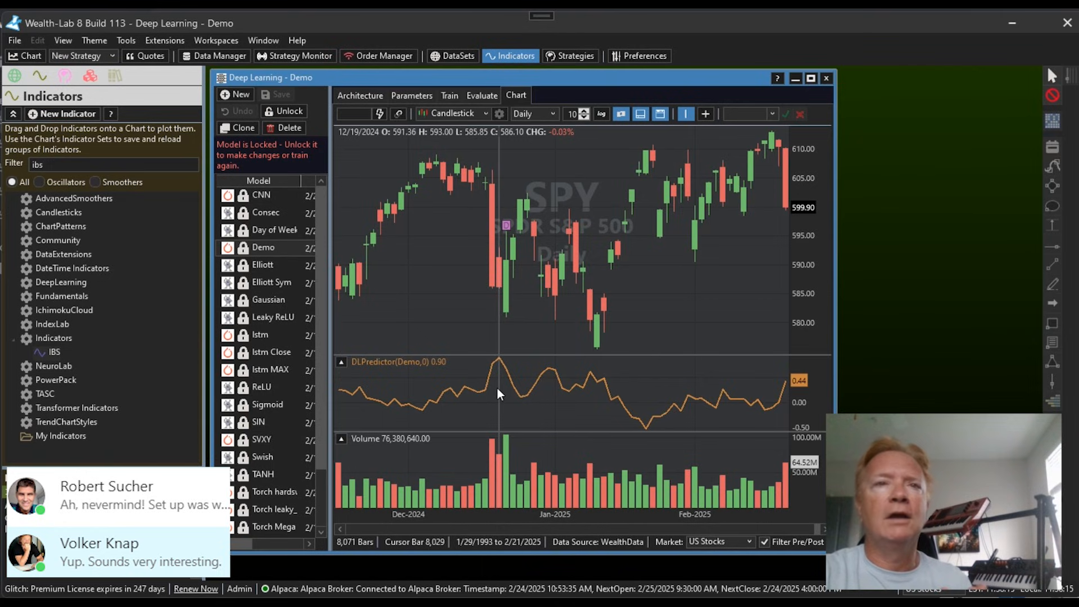
- Compare the DLPredictor(Demo,0) line with SPY's price swings over earlier months of the chart
drag(574, 287, 632, 310)
drag(528, 309, 687, 314)
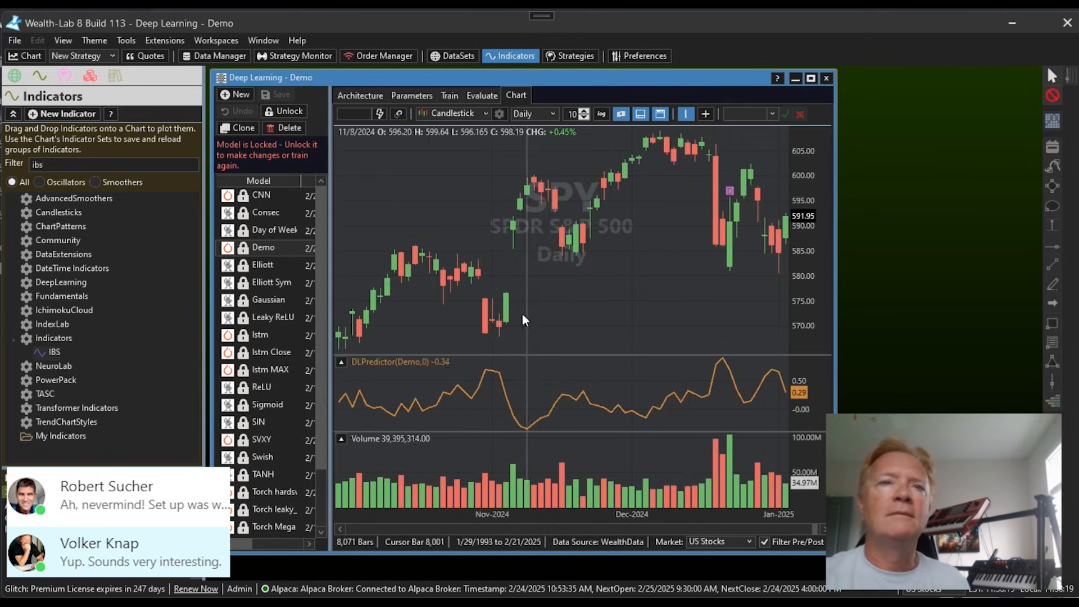
drag(522, 312, 623, 284)
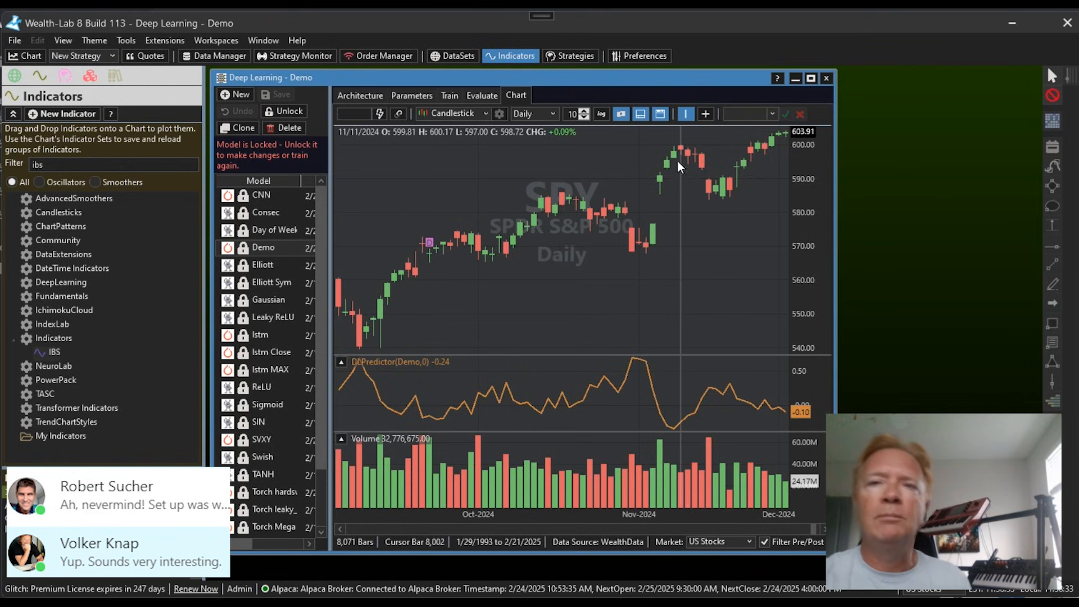
drag(689, 244, 549, 240)
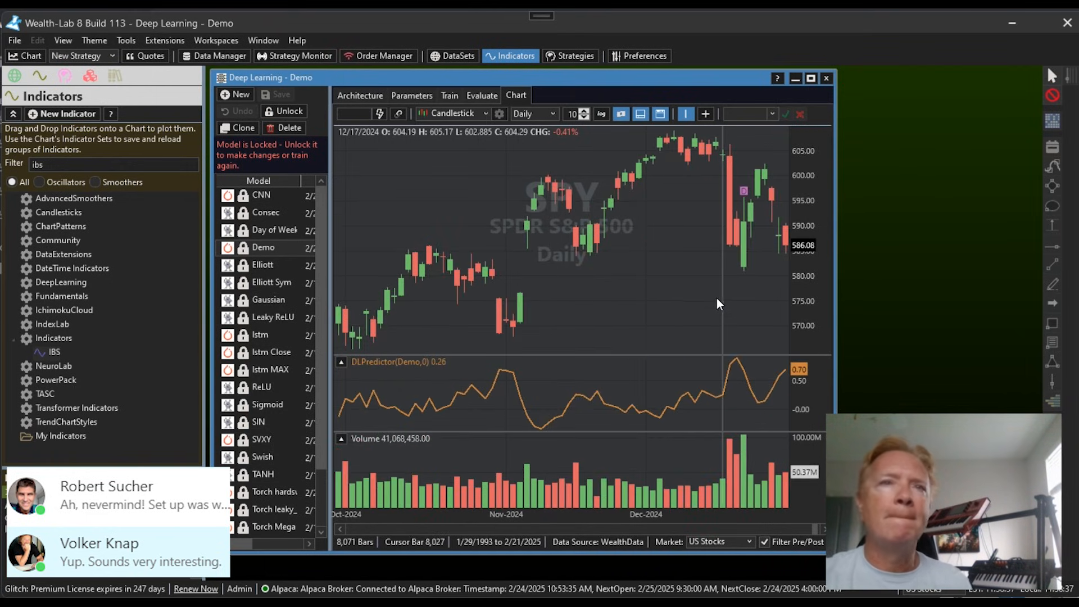
drag(633, 299, 760, 305)
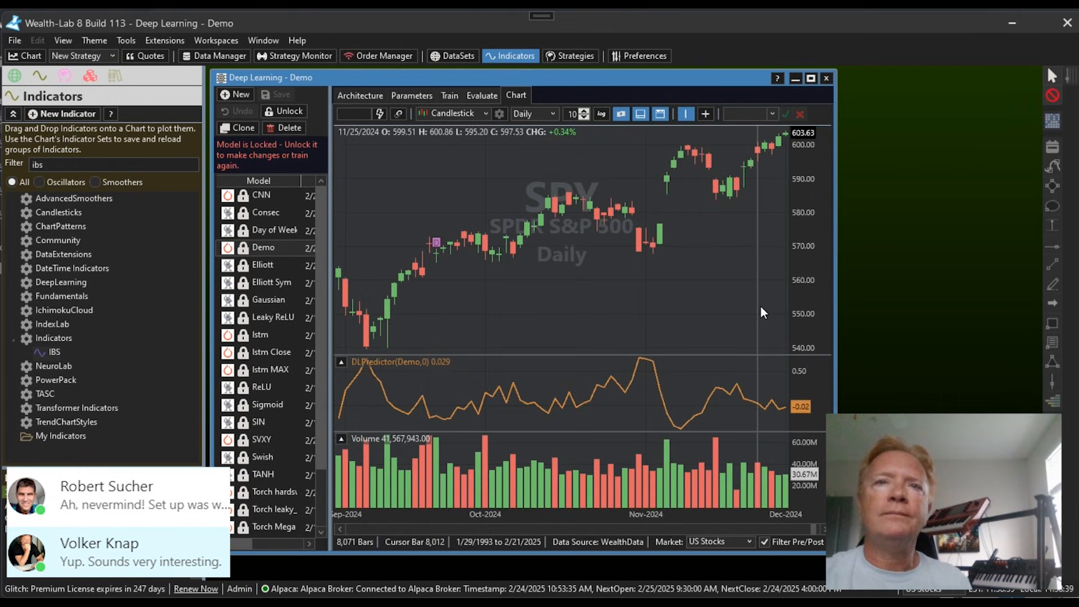
drag(562, 283, 683, 292)
drag(436, 298, 665, 304)
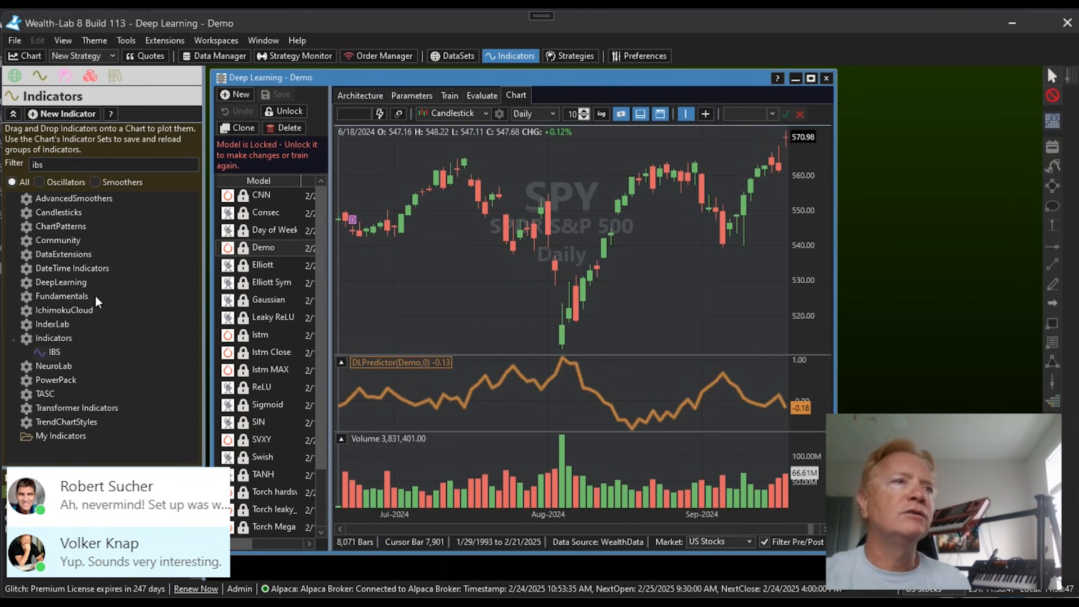
- Clear the indicator filter and locate the DLPredictor indicator in the DeepLearning group
double_click(55, 165)
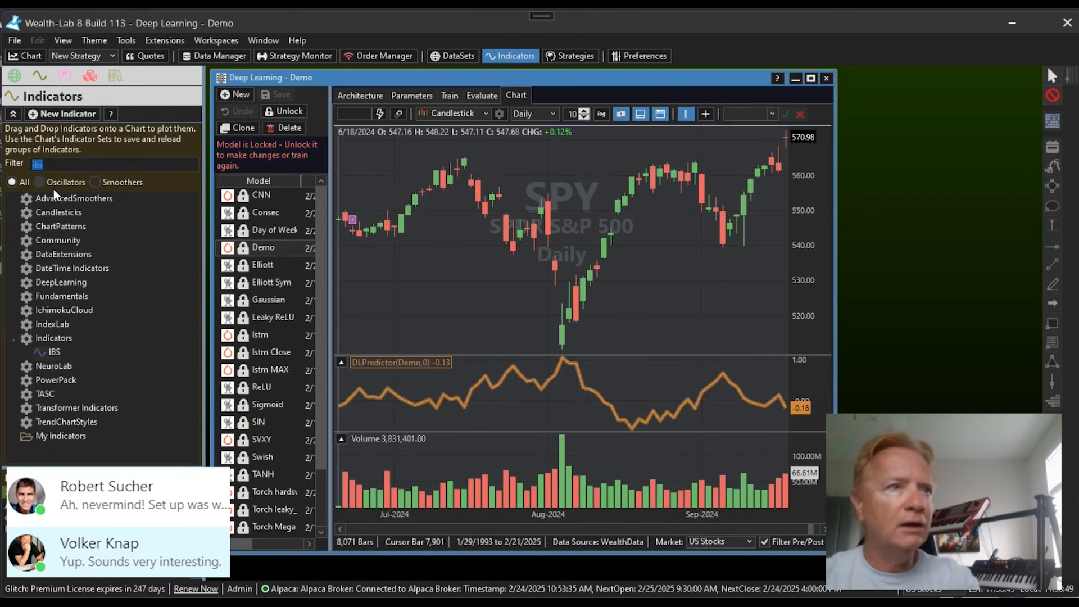
key(Delete)
click(14, 338)
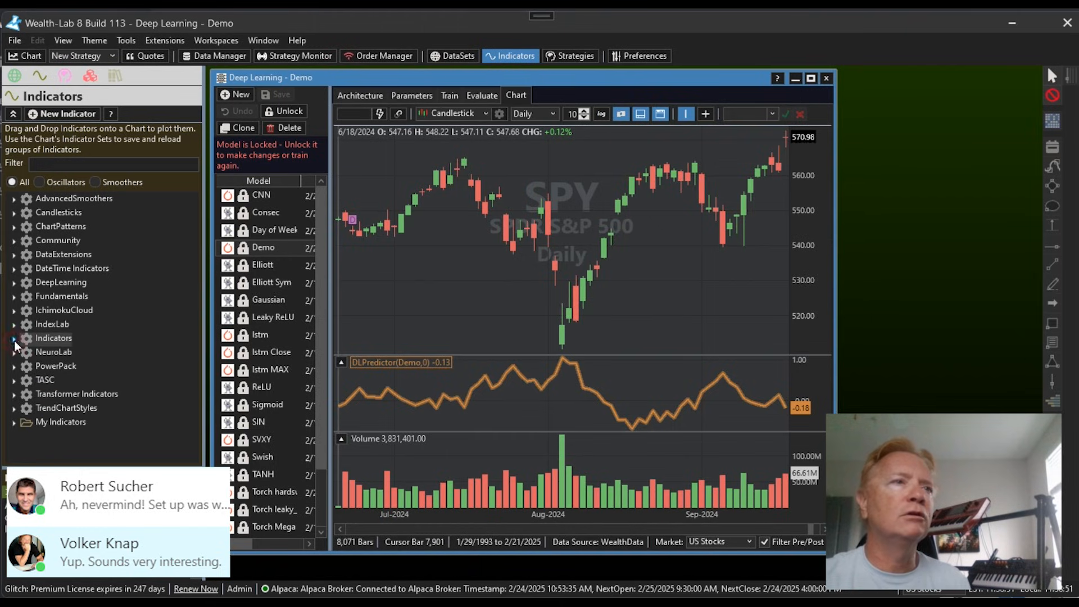
click(13, 281)
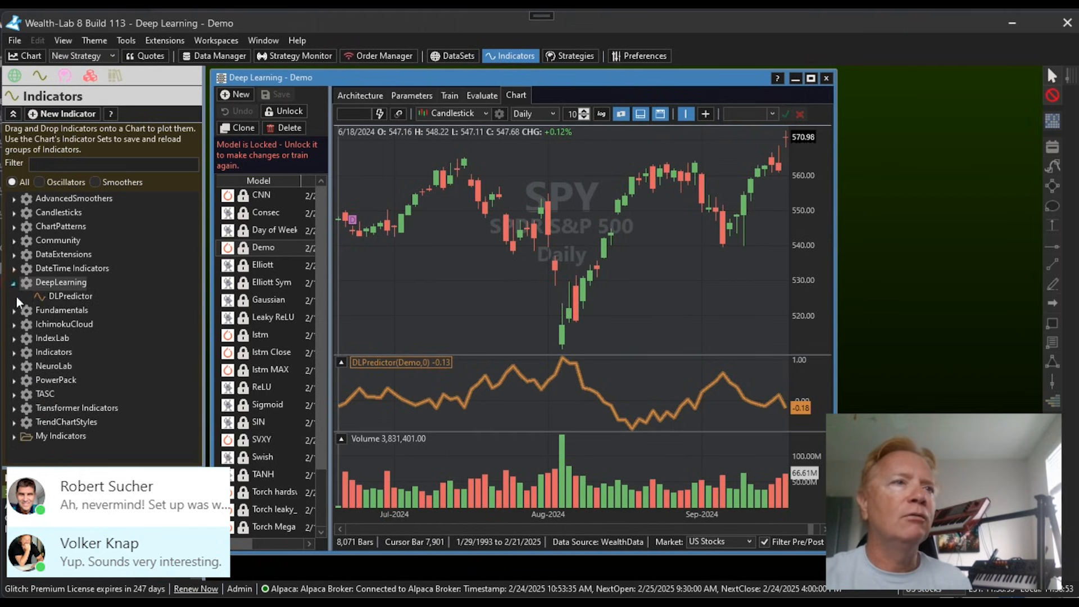
click(63, 296)
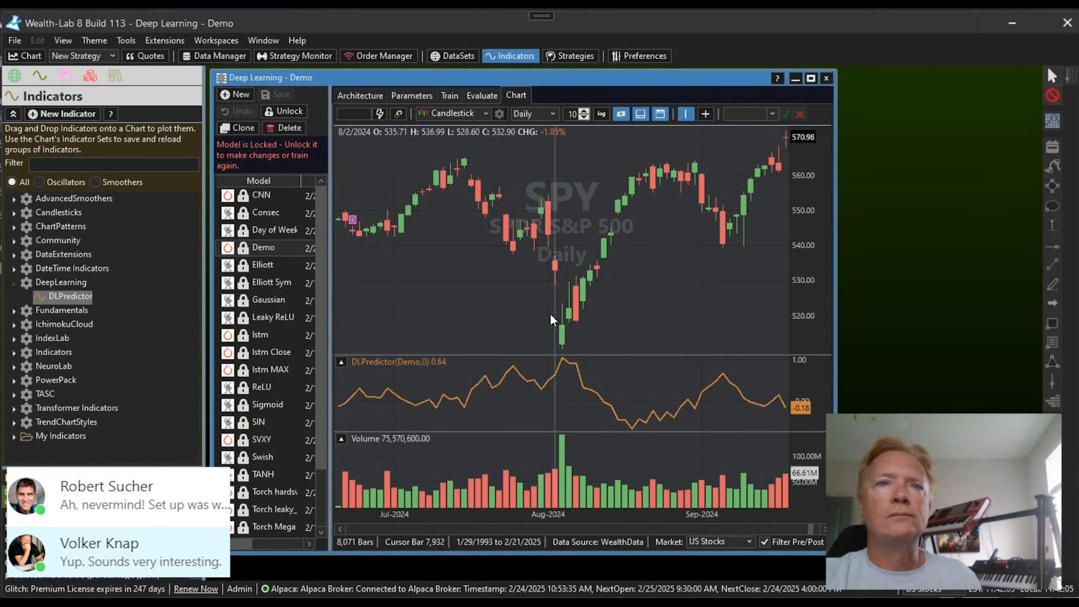
- Examine DLPredictor(Demo,0) against SPY's price moves from August to October 2024
mouse_move(549, 312)
mouse_down()
mouse_move(656, 331)
mouse_move(705, 325)
mouse_move(534, 315)
mouse_up()
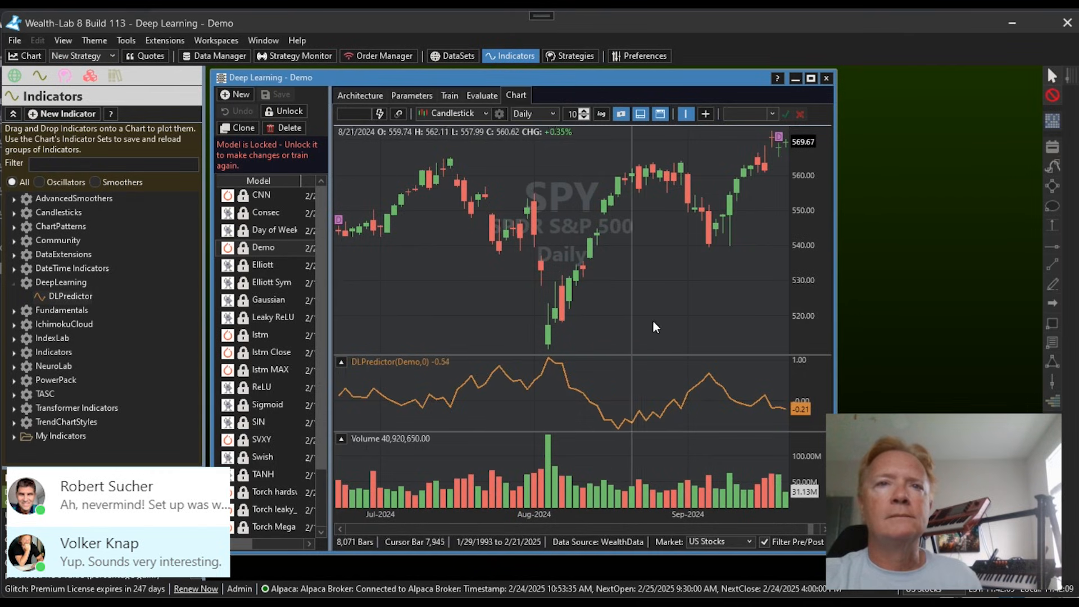
drag(650, 326, 587, 314)
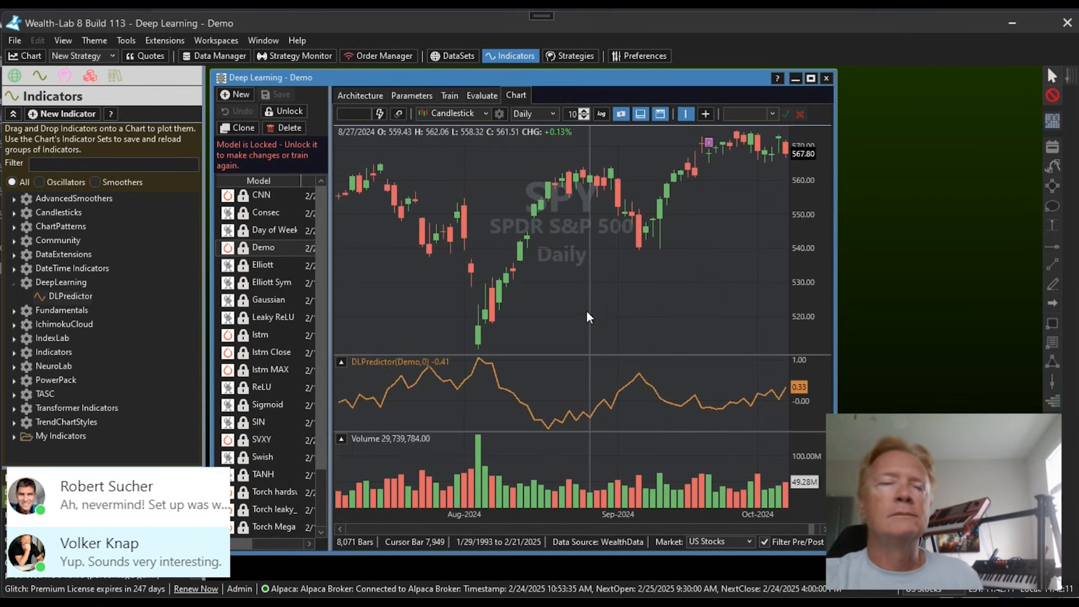